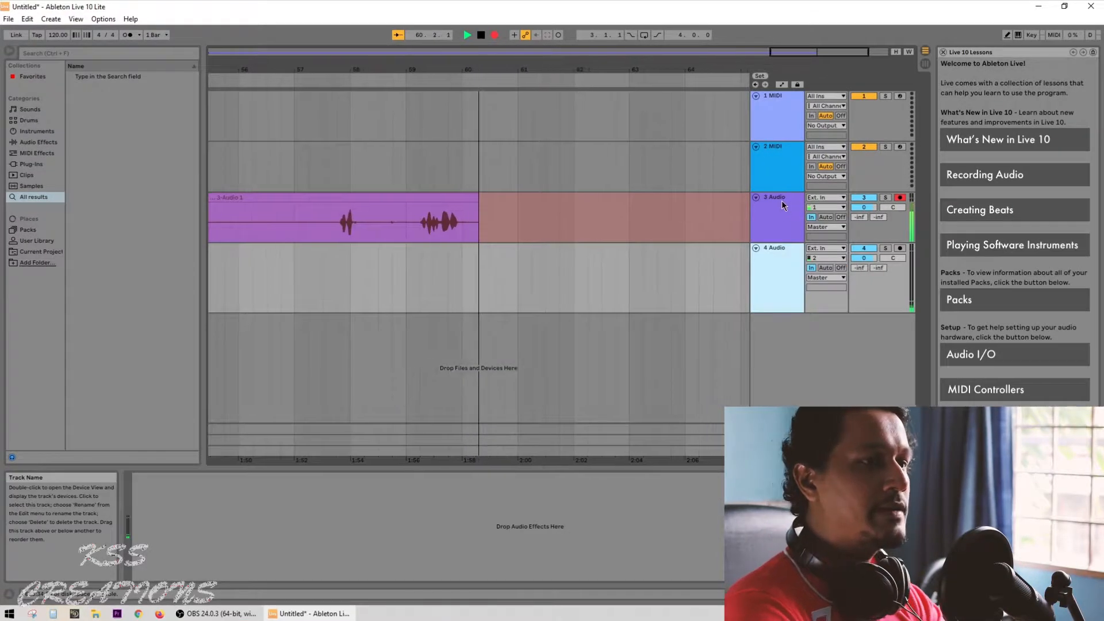
Rename the 3 Audio track as Mic.
click(781, 199)
key(ctrl+r)
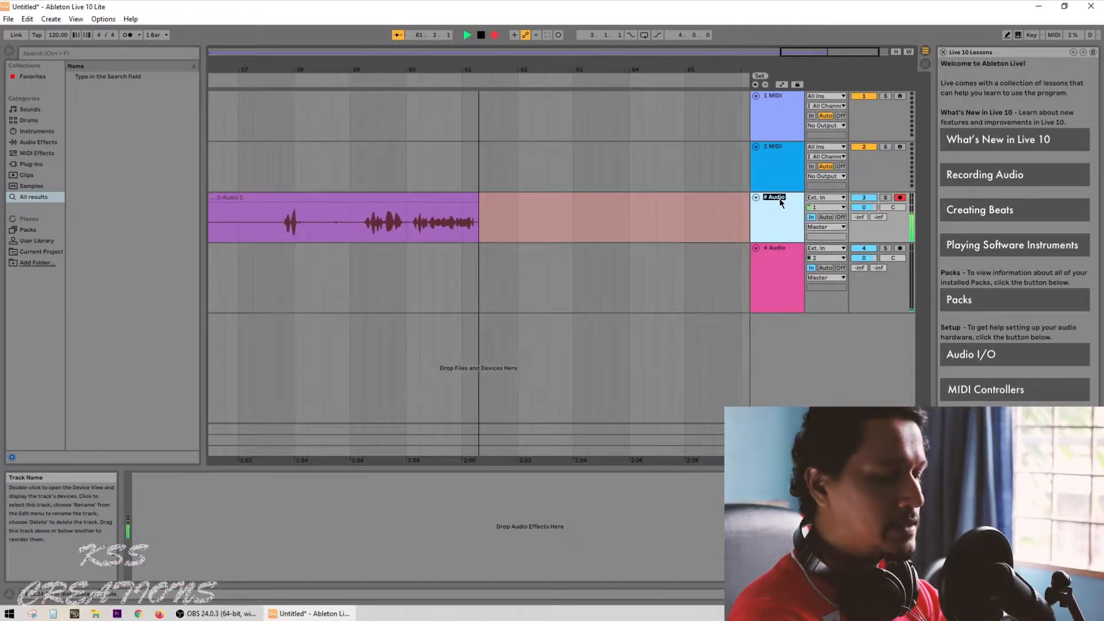
text(Mic)
key(Return)
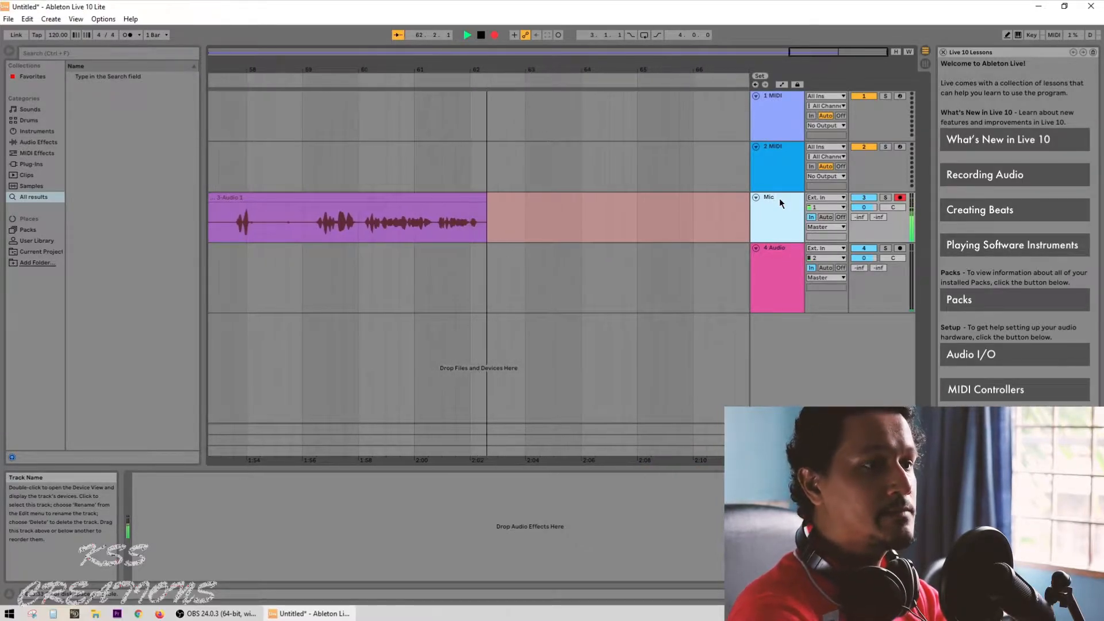
Rename the 4 Audio track as Guitar.
click(776, 253)
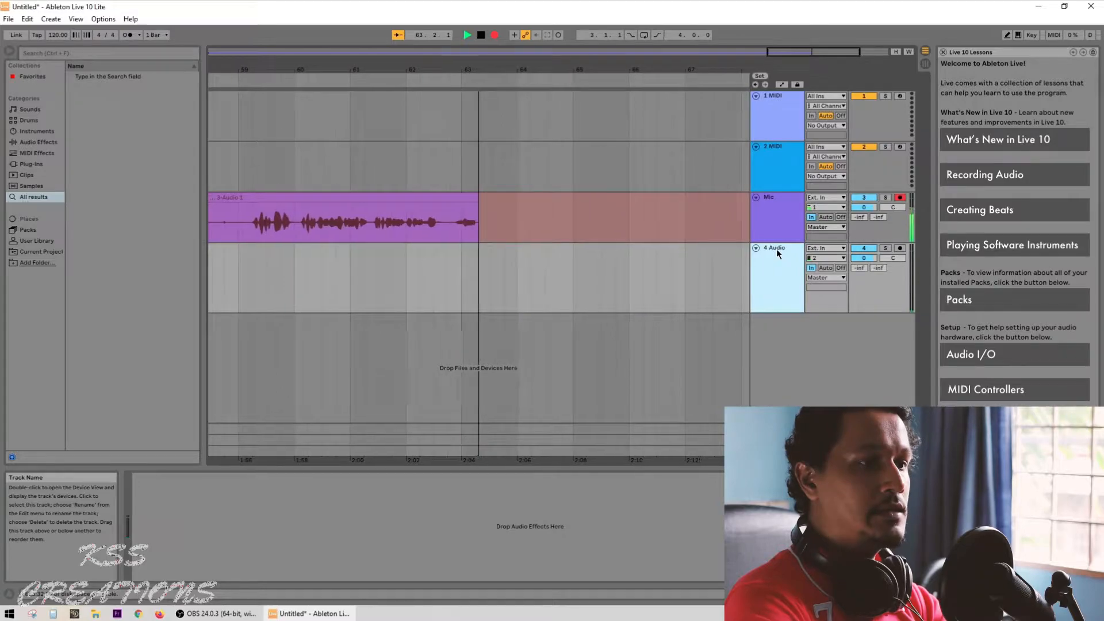
key(ctrl+r)
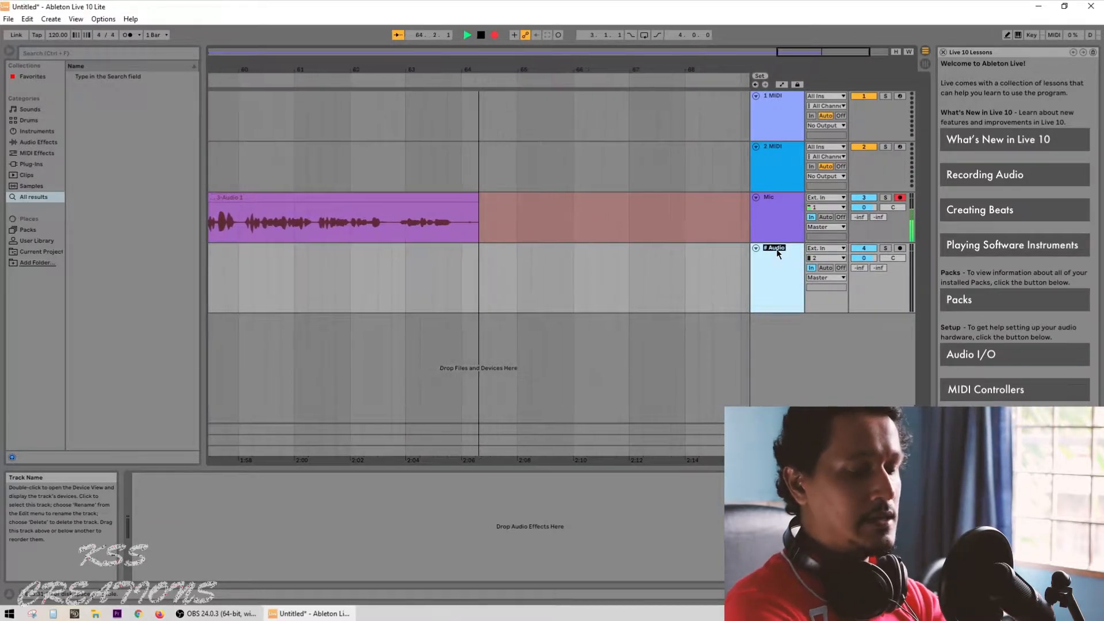
text(Gyu)
key(BackSpace)
key(BackSpace)
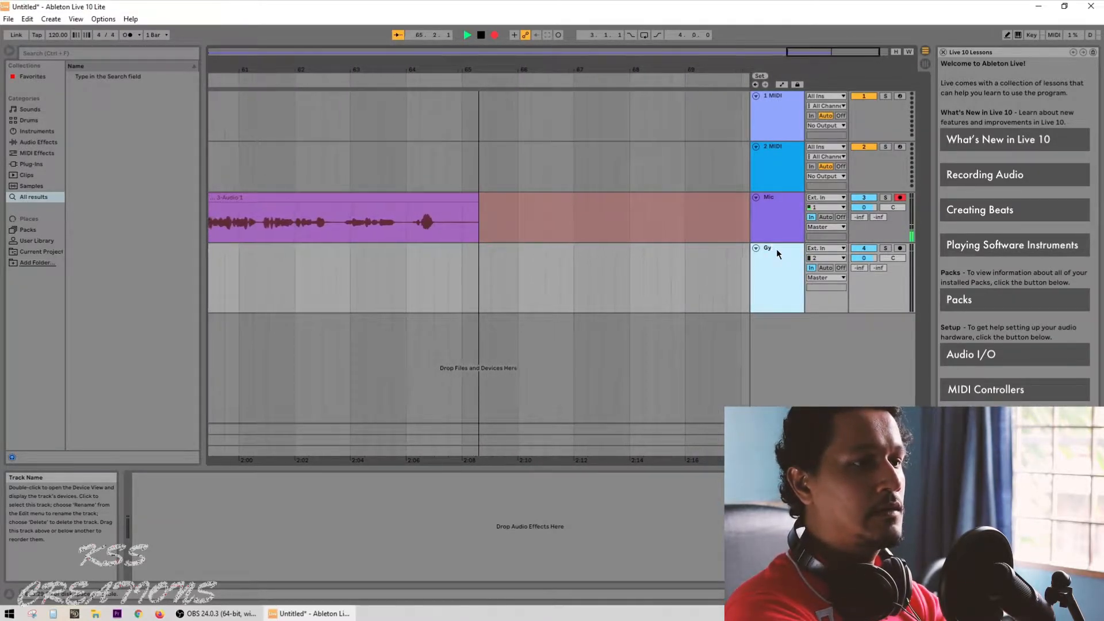
text(uitar)
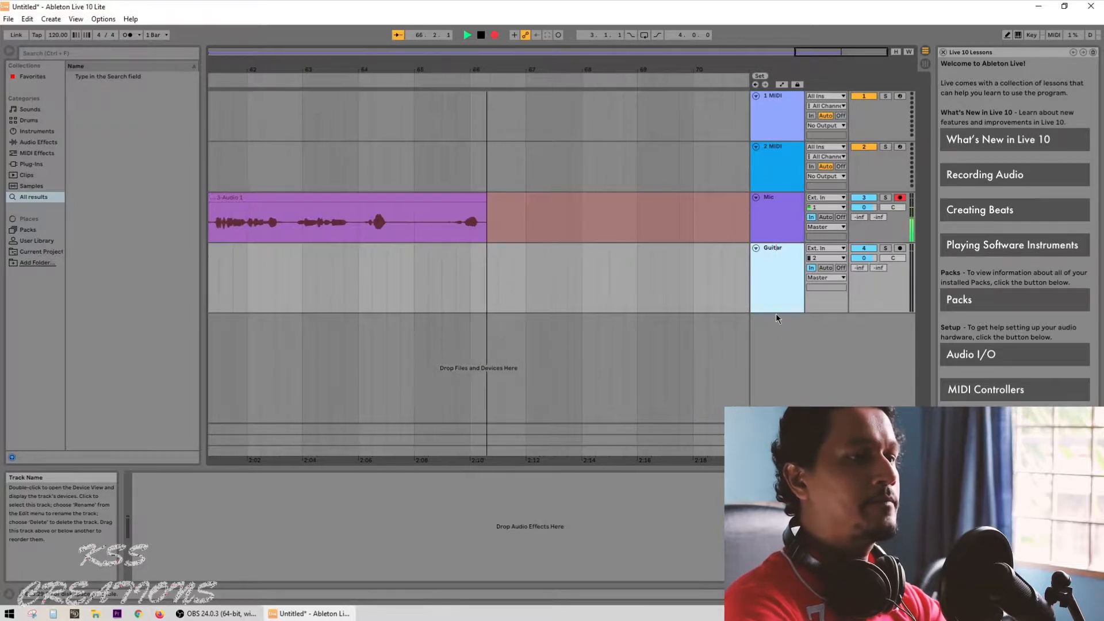
key(Return)
Arm the Guitar track for recording in Session View, select the track and return to Arrangement View.
key(Tab)
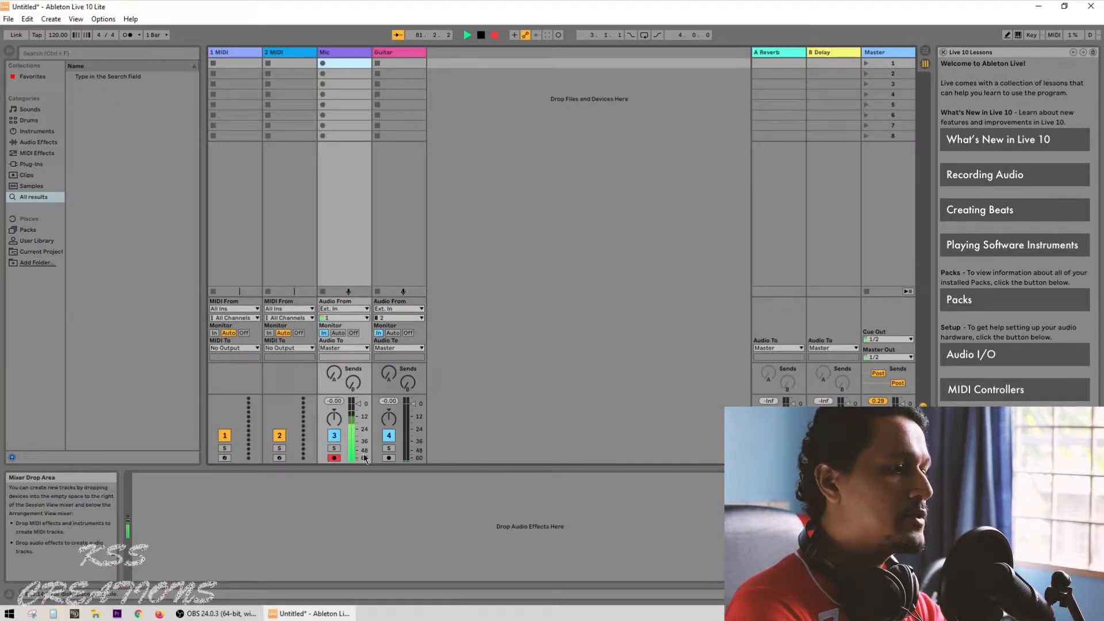
click(389, 459)
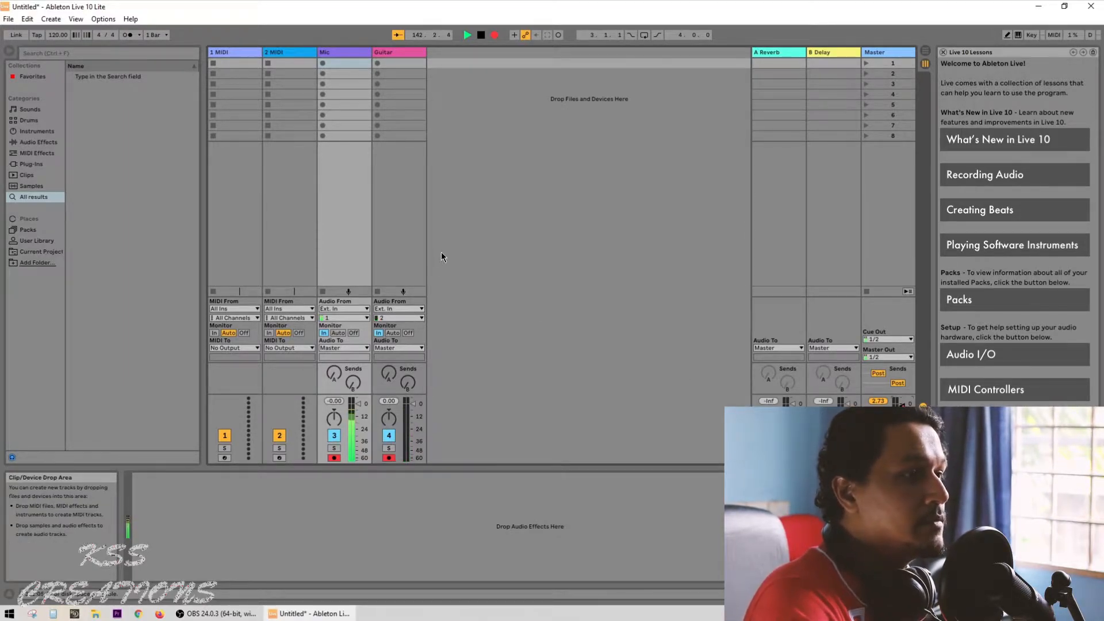
click(403, 235)
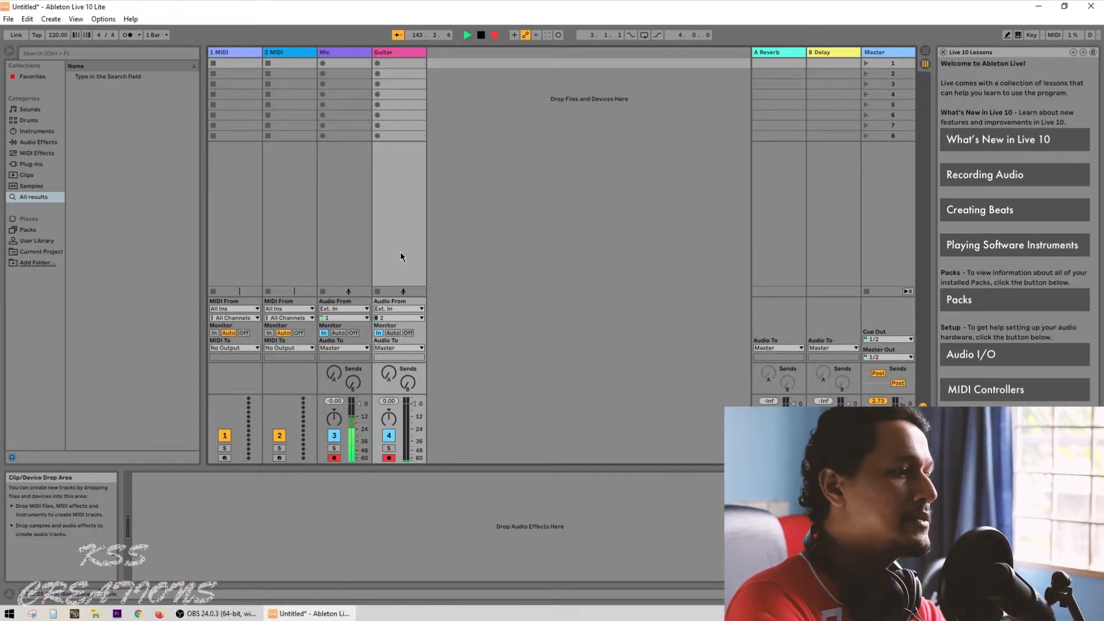
key(Tab)
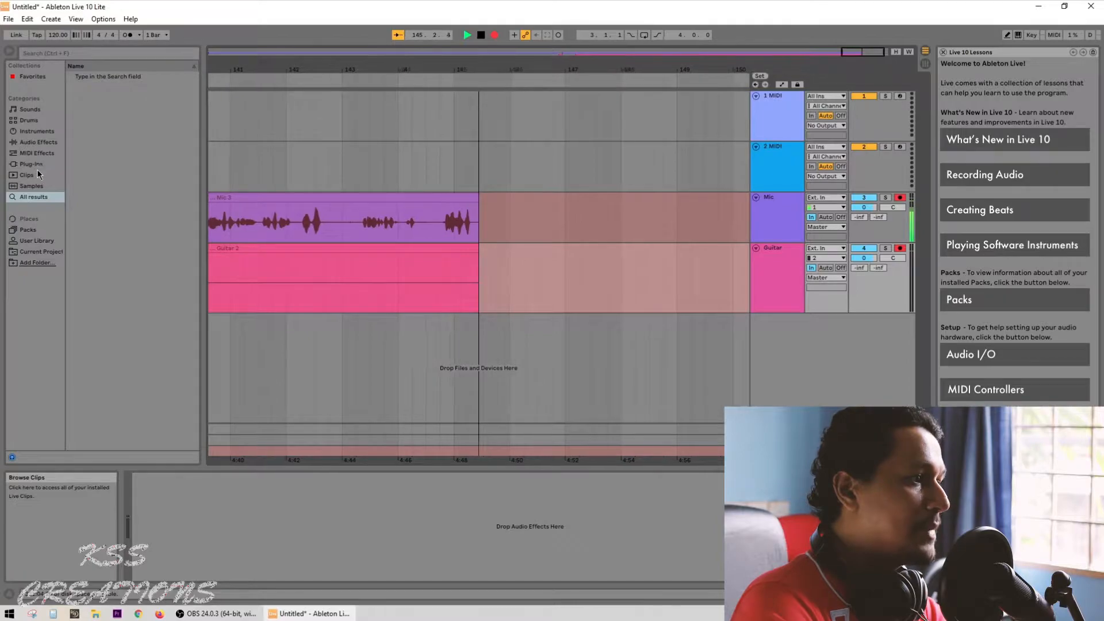
Look through the Audio Effects and MIDI Effects categories in the browser.
click(40, 144)
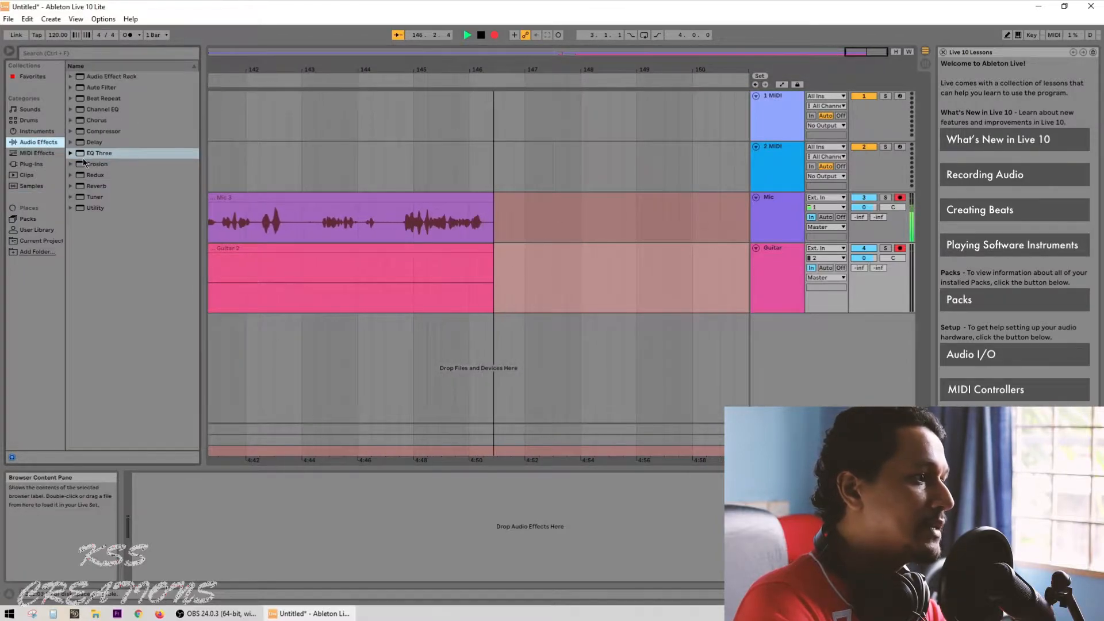
click(38, 153)
click(36, 166)
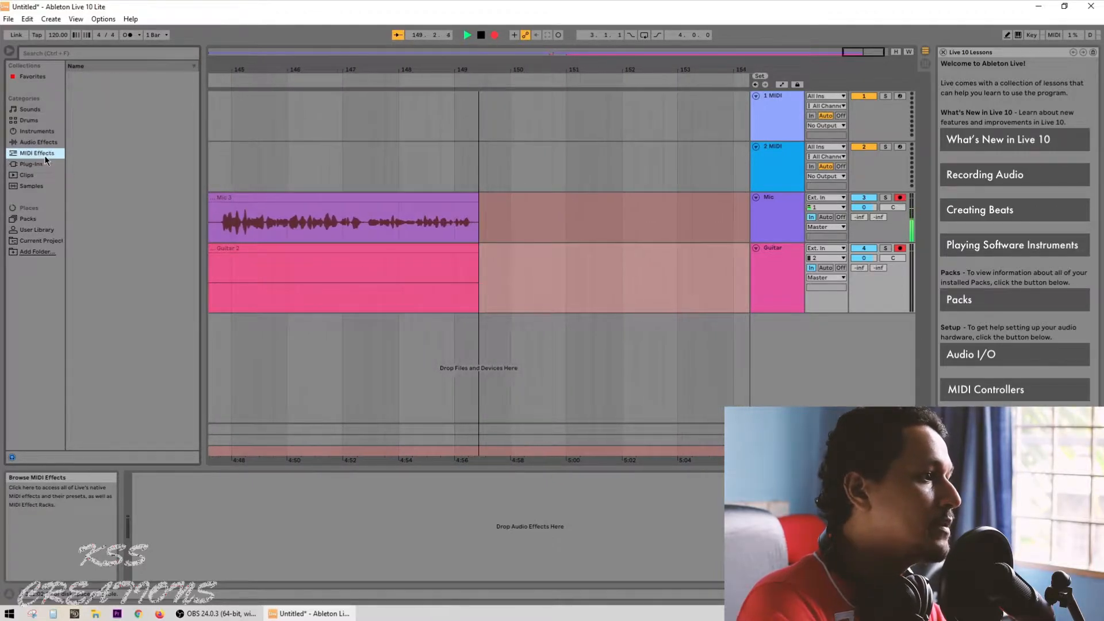
click(44, 154)
click(50, 145)
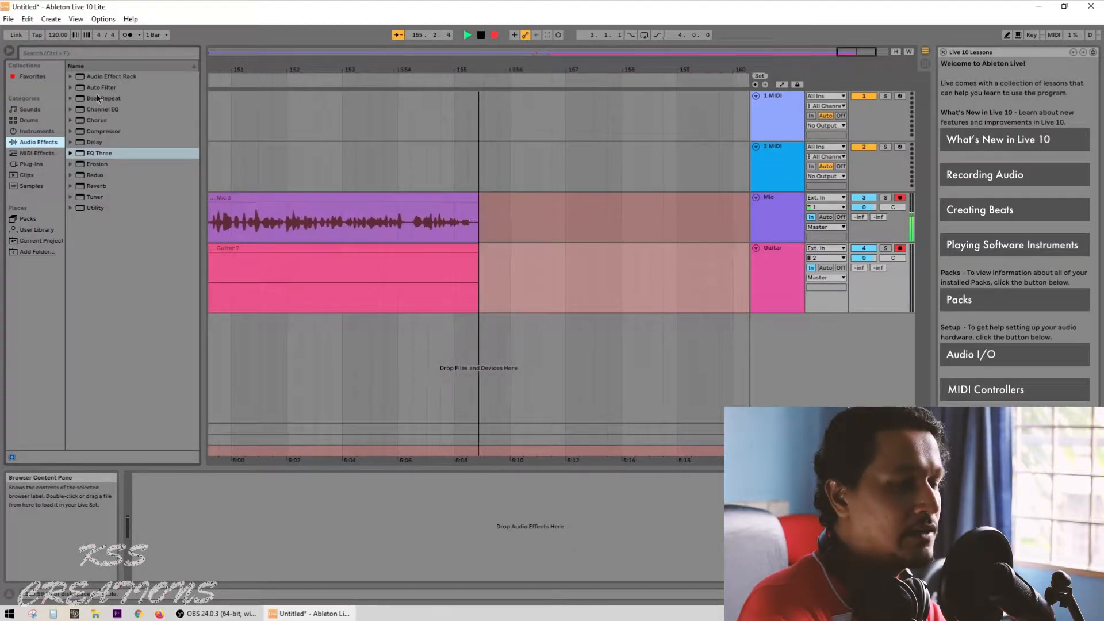
Load the Emissary VST plug-in onto the Guitar track.
click(42, 164)
click(70, 77)
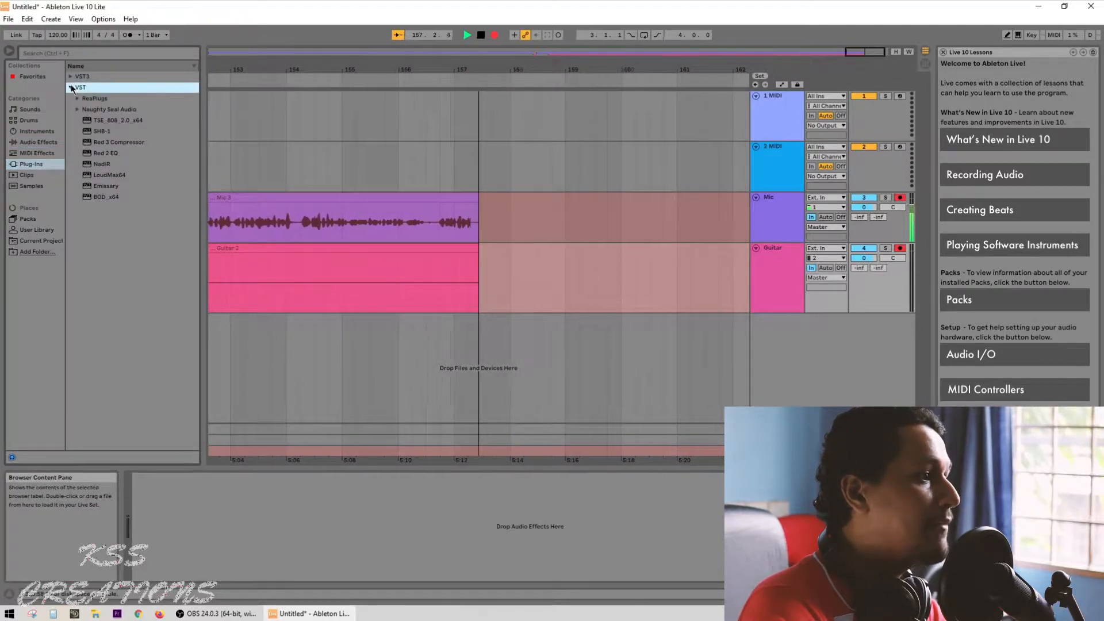
click(71, 76)
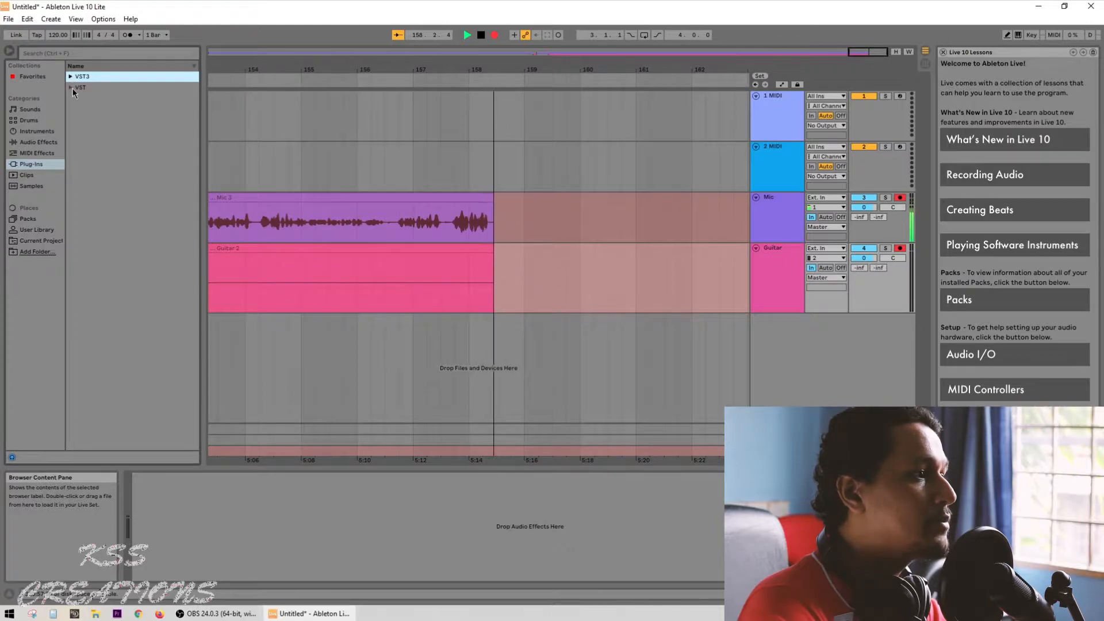
click(72, 87)
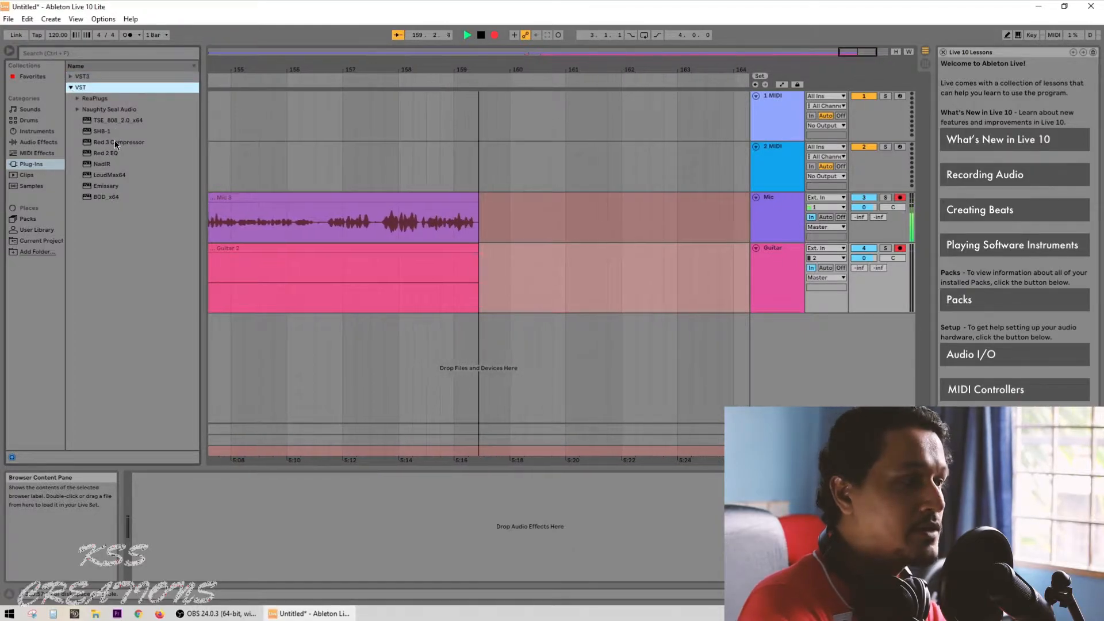
click(124, 186)
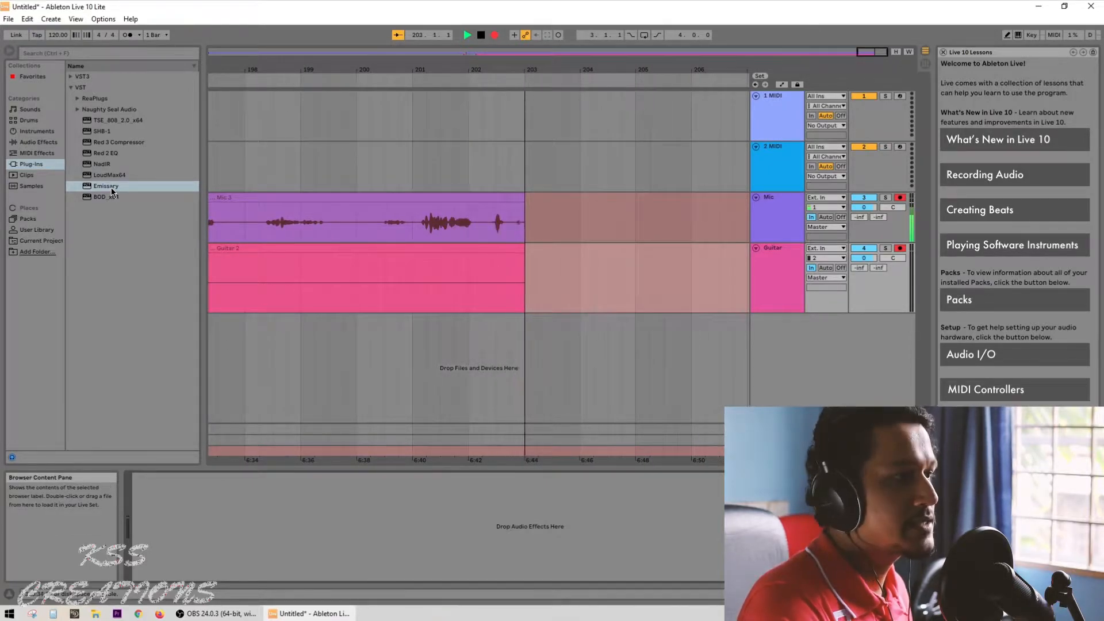
double_click(112, 190)
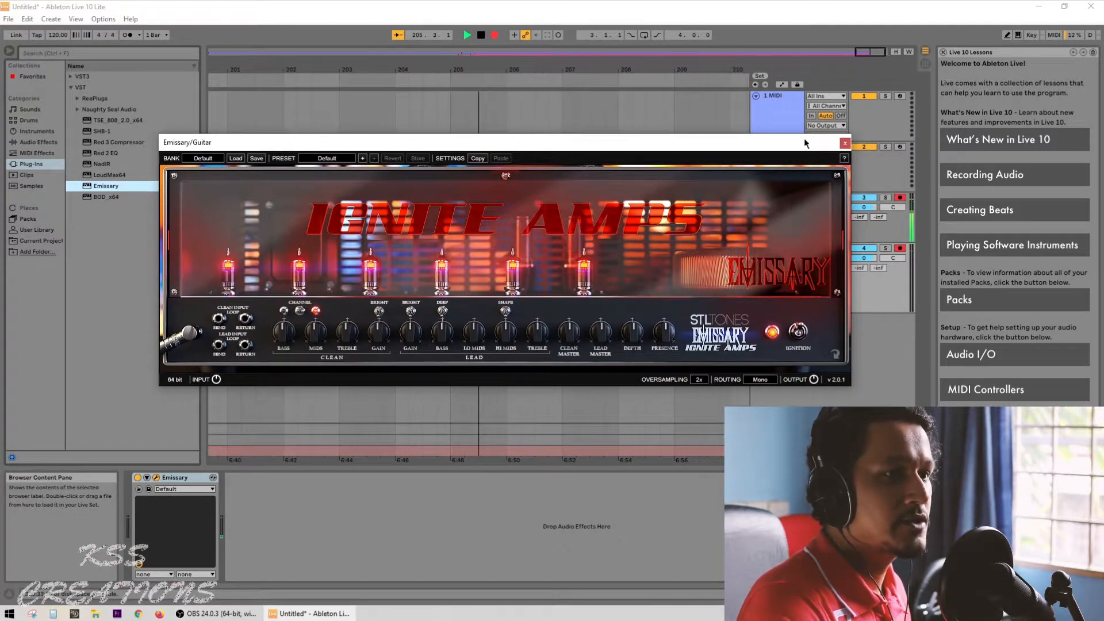
Close the Emissary plug-in window and delete the device from the Guitar track.
click(845, 143)
right_click(206, 474)
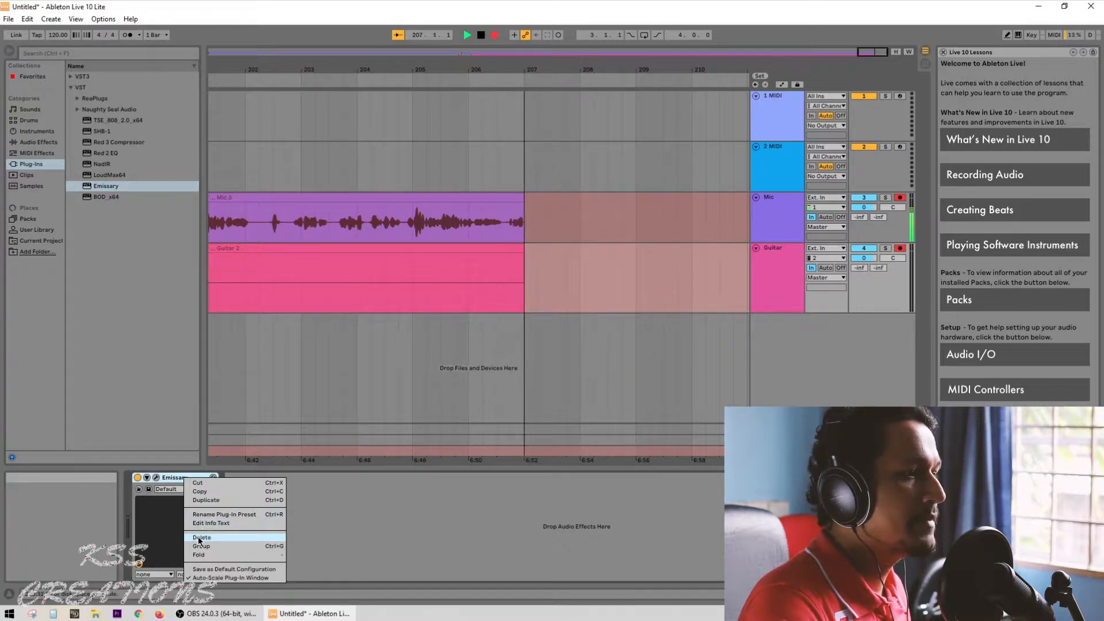
click(201, 540)
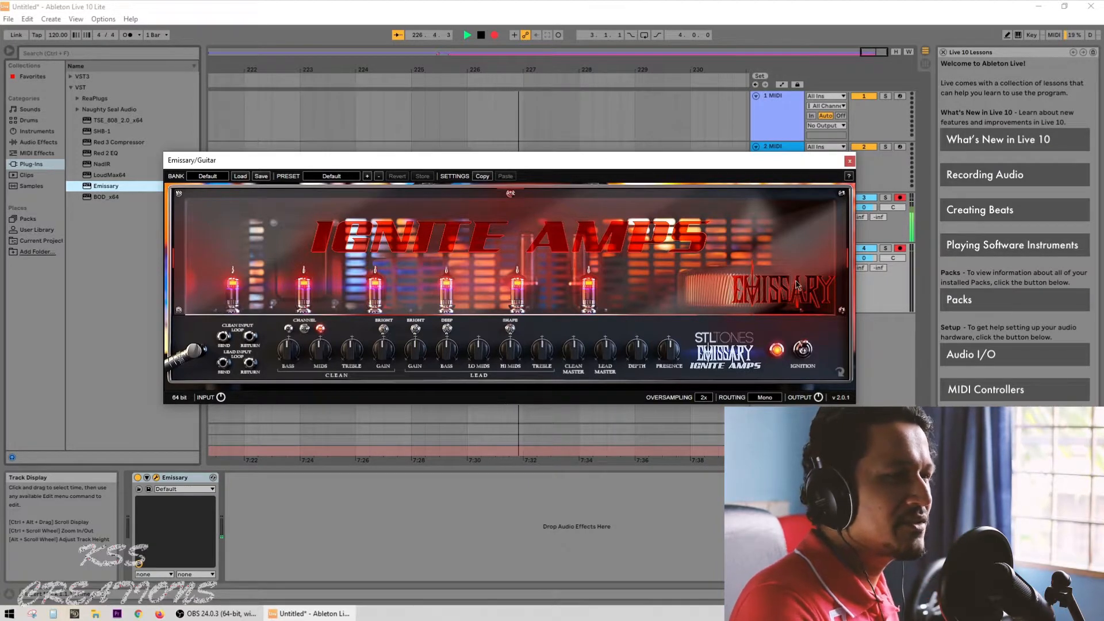
Close the Emissary window and load the STL Tones Ignite - NadIR VST3 plug-in after Emissary on the Guitar track.
drag(393, 160, 438, 92)
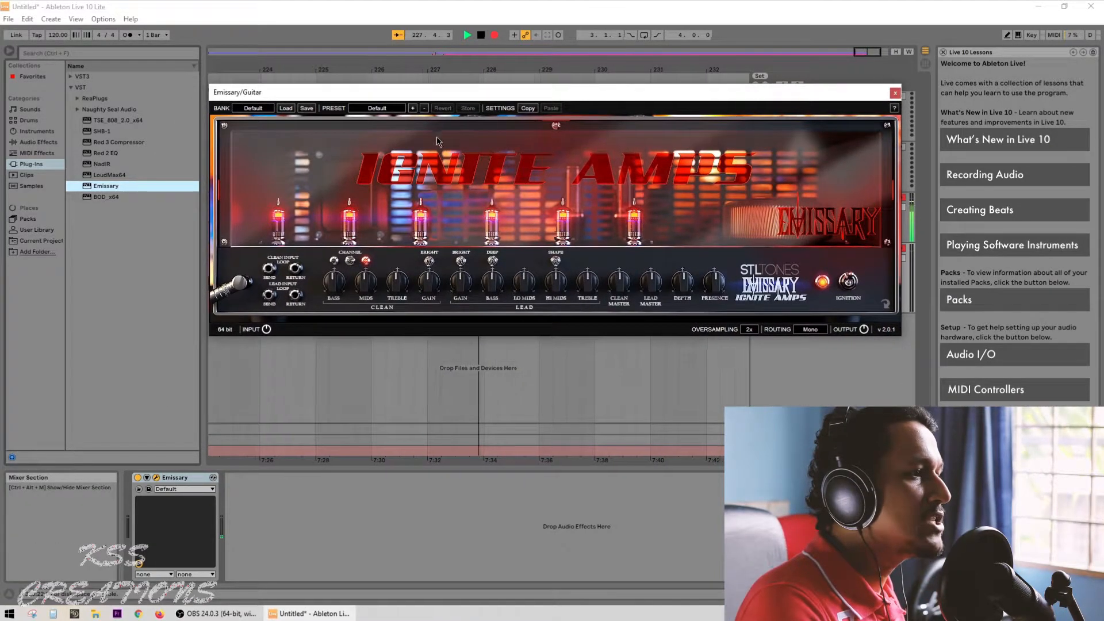
click(895, 93)
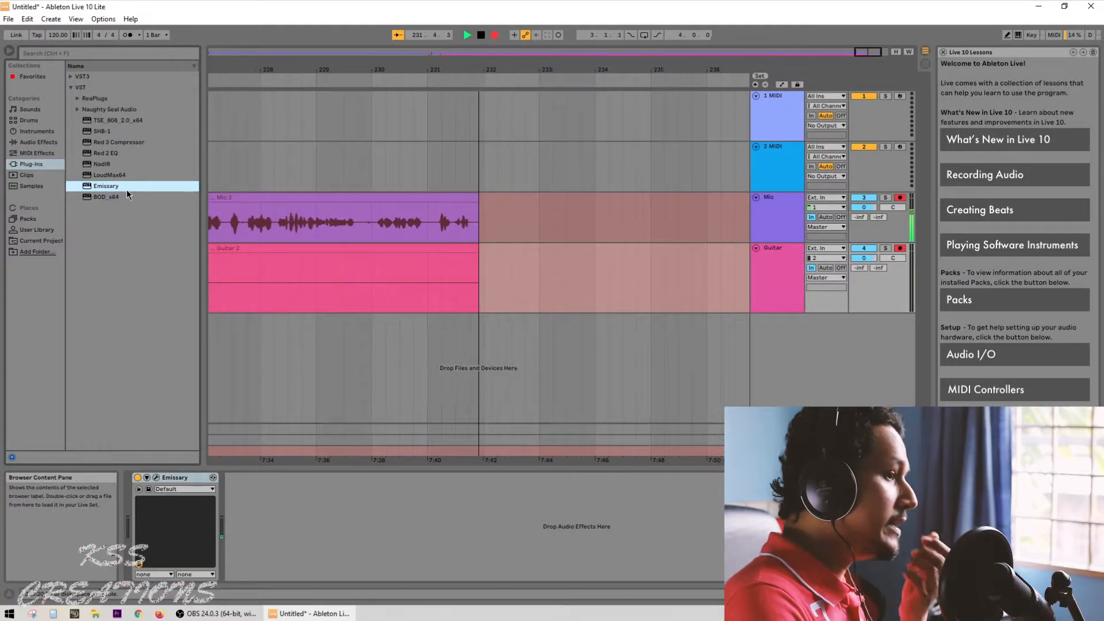
click(82, 75)
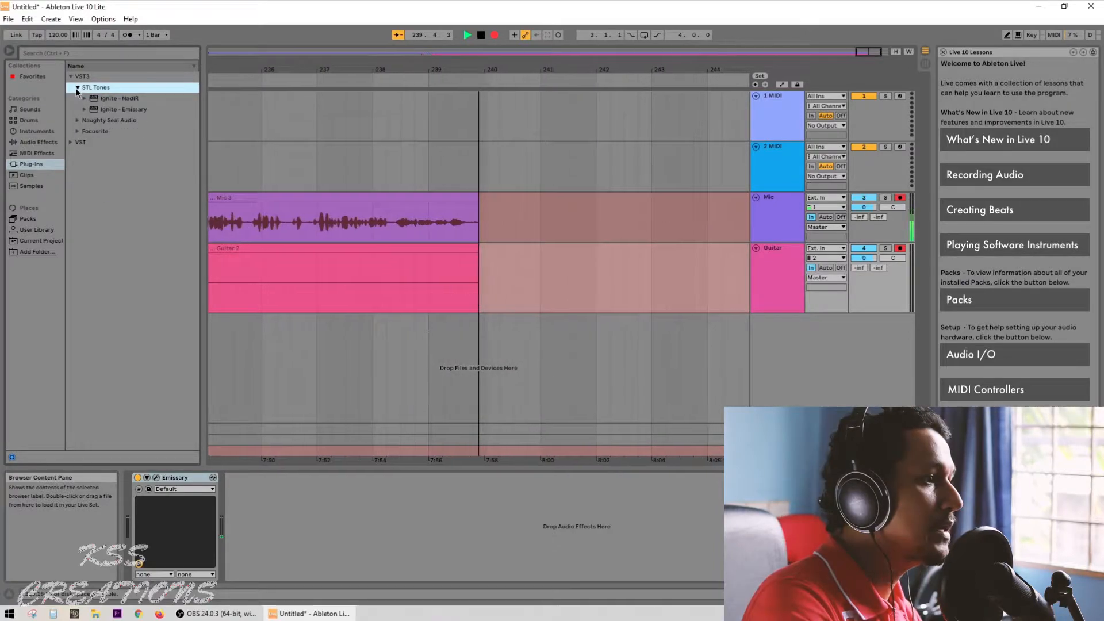
double_click(117, 99)
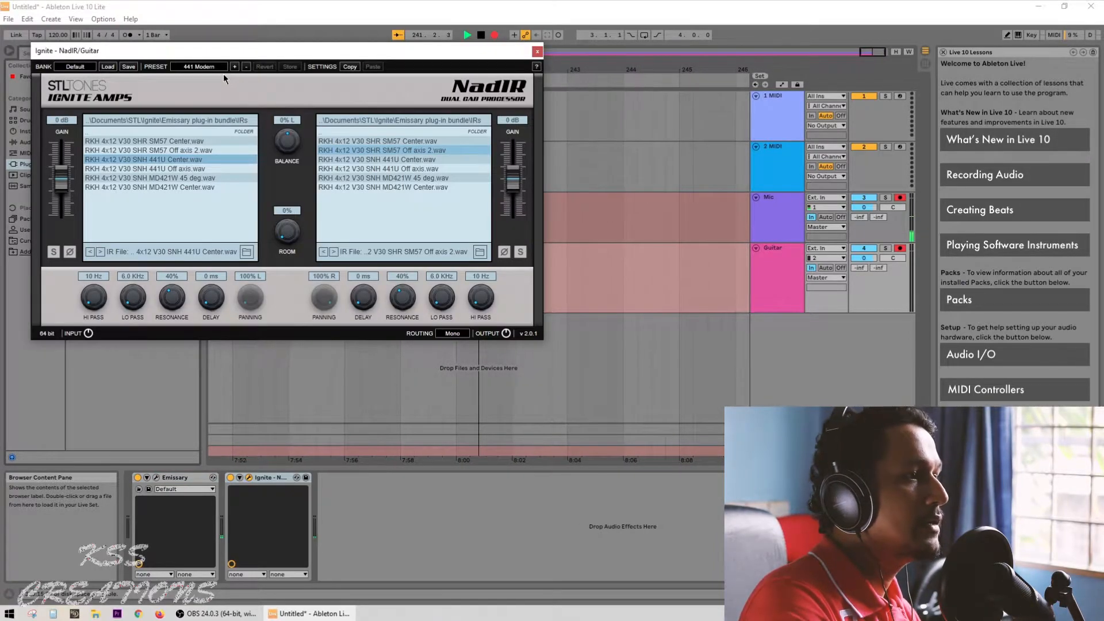
Set the NadIR balance to 100% L and load RKH 4x12 V30 SHR SM57 Center.wav as the first cabinet's impulse response.
drag(230, 55, 527, 123)
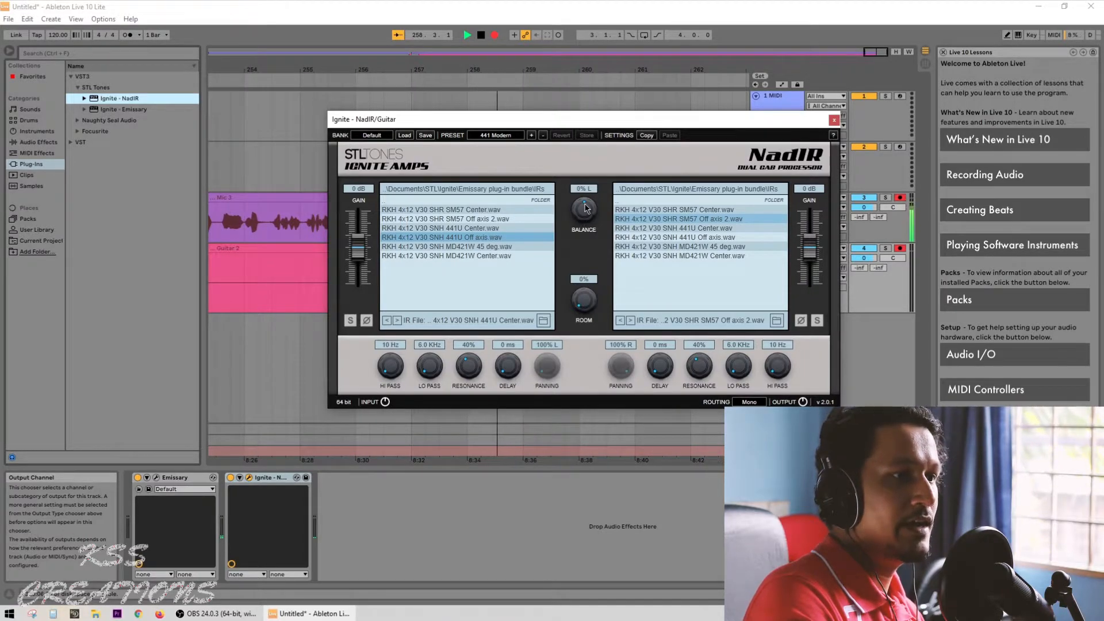
drag(587, 209, 584, 288)
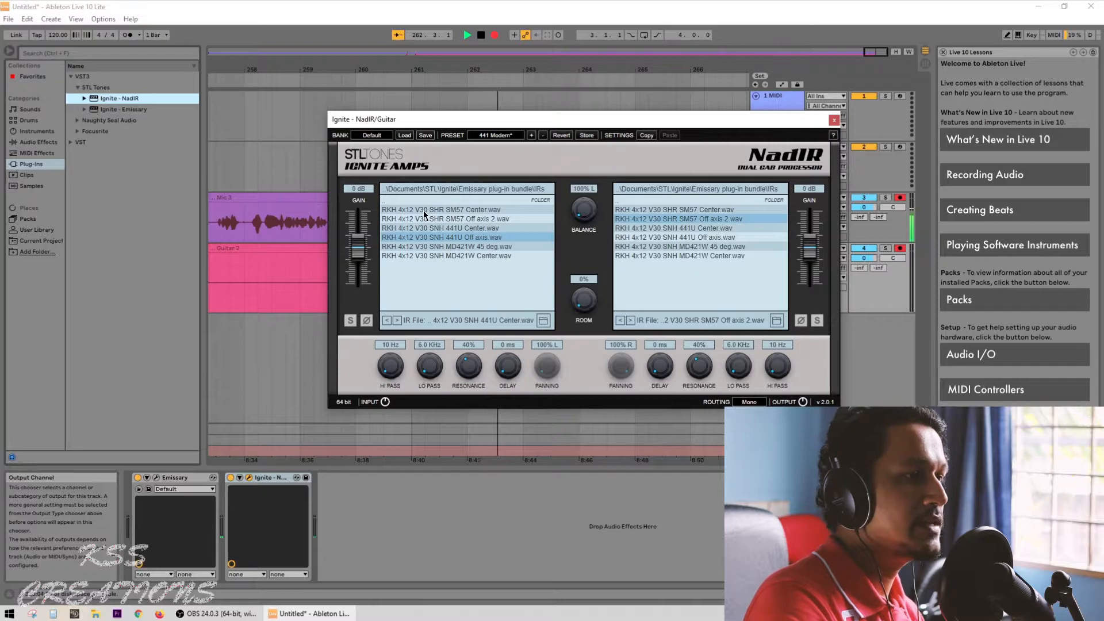
click(486, 211)
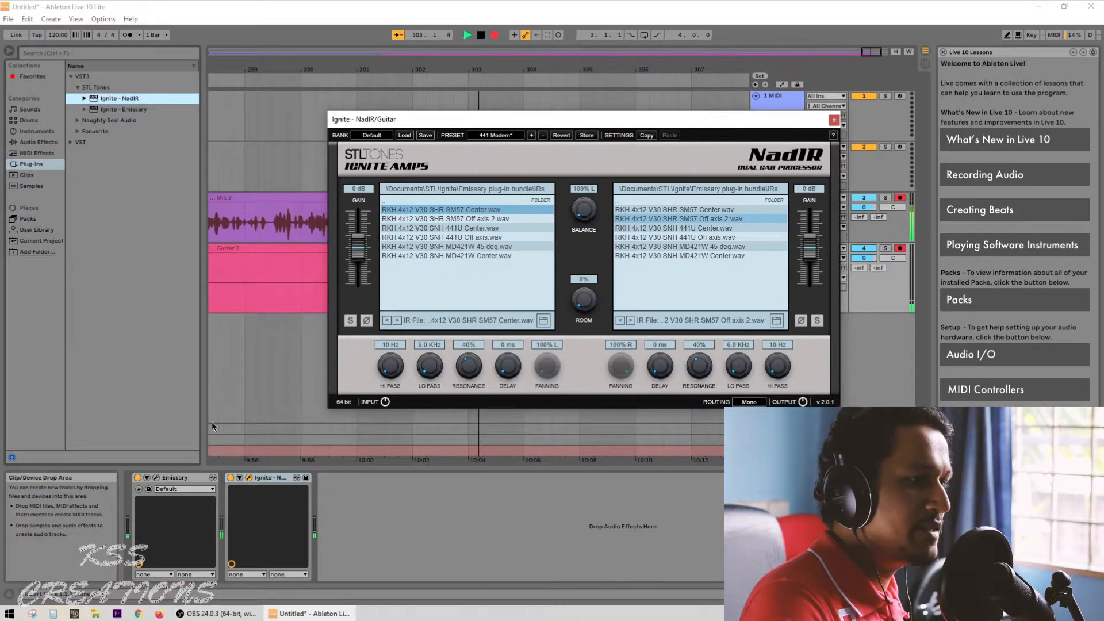
Bypass and re-enable NadIR to compare the guitar sound, and hide and reshow its plug-in window.
click(230, 478)
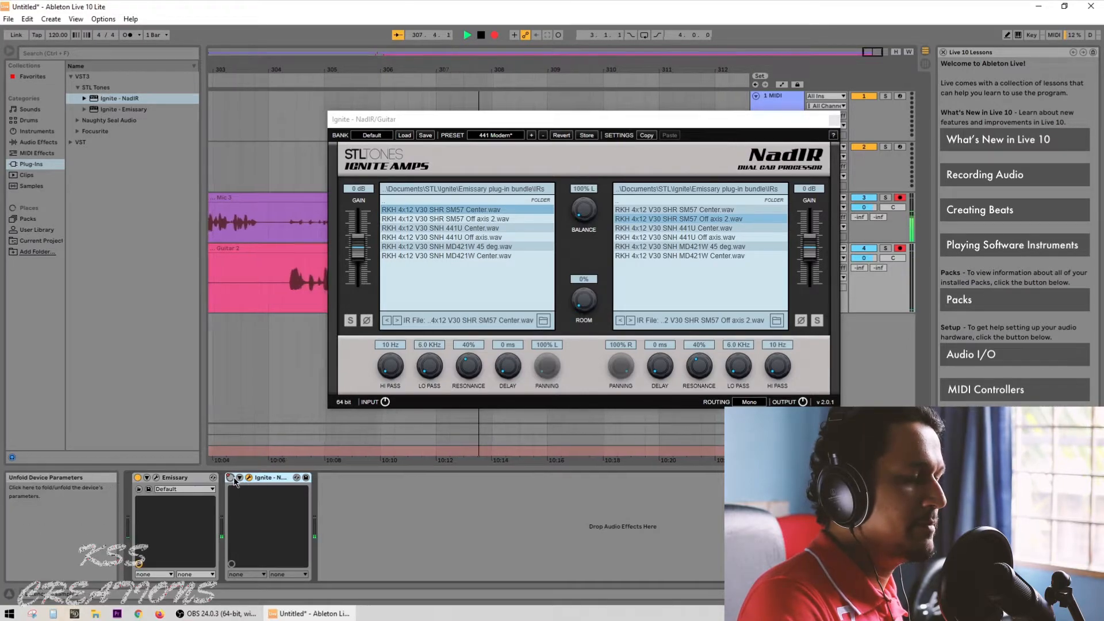
click(231, 477)
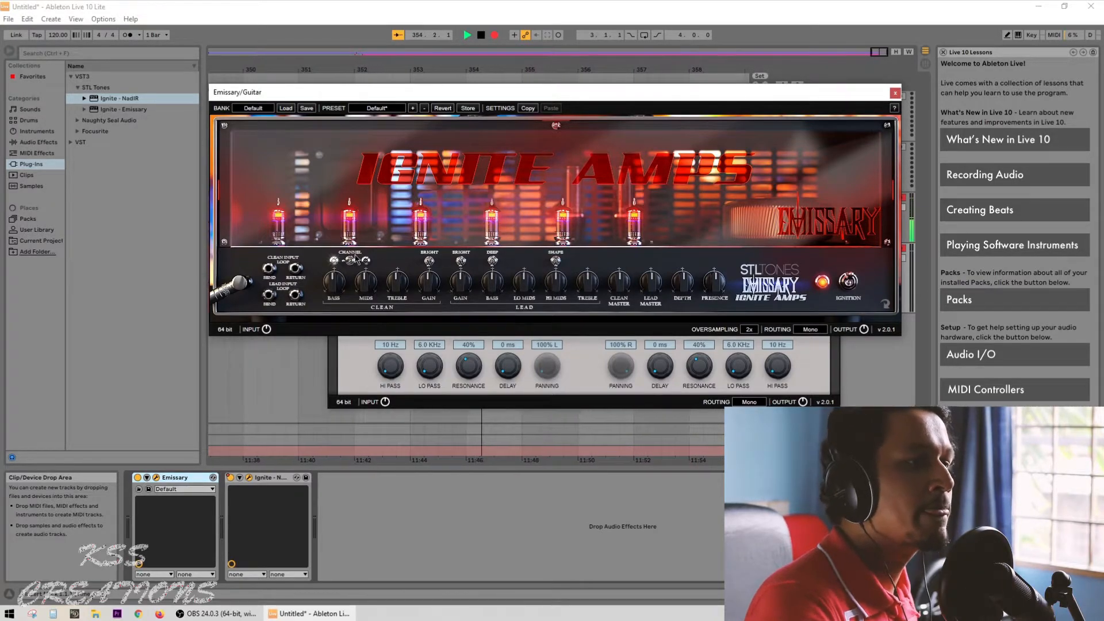
click(895, 92)
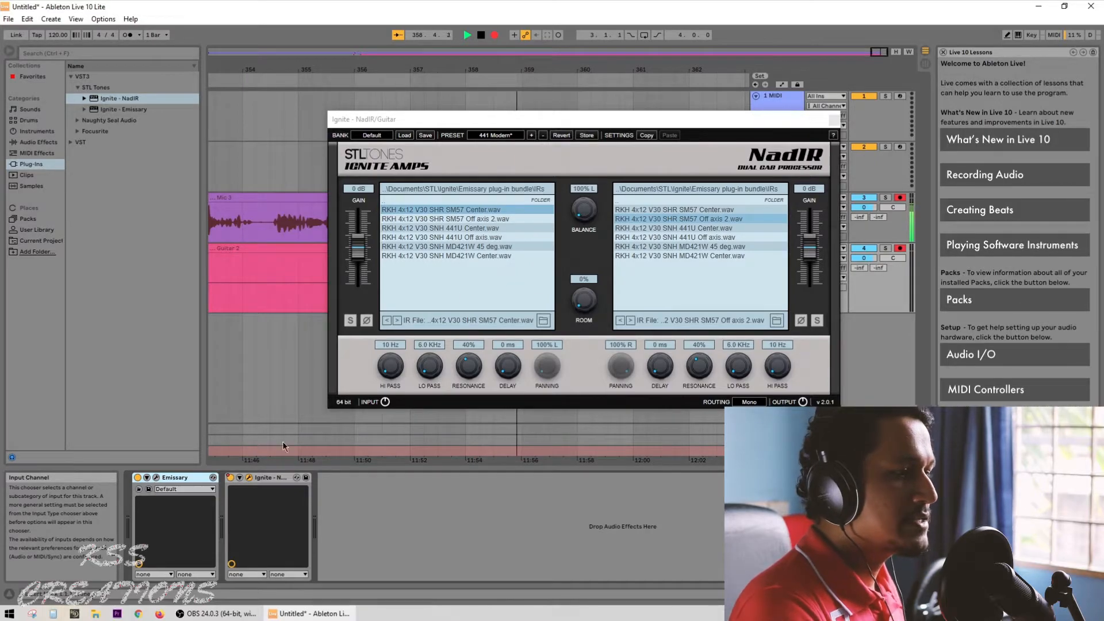
click(250, 478)
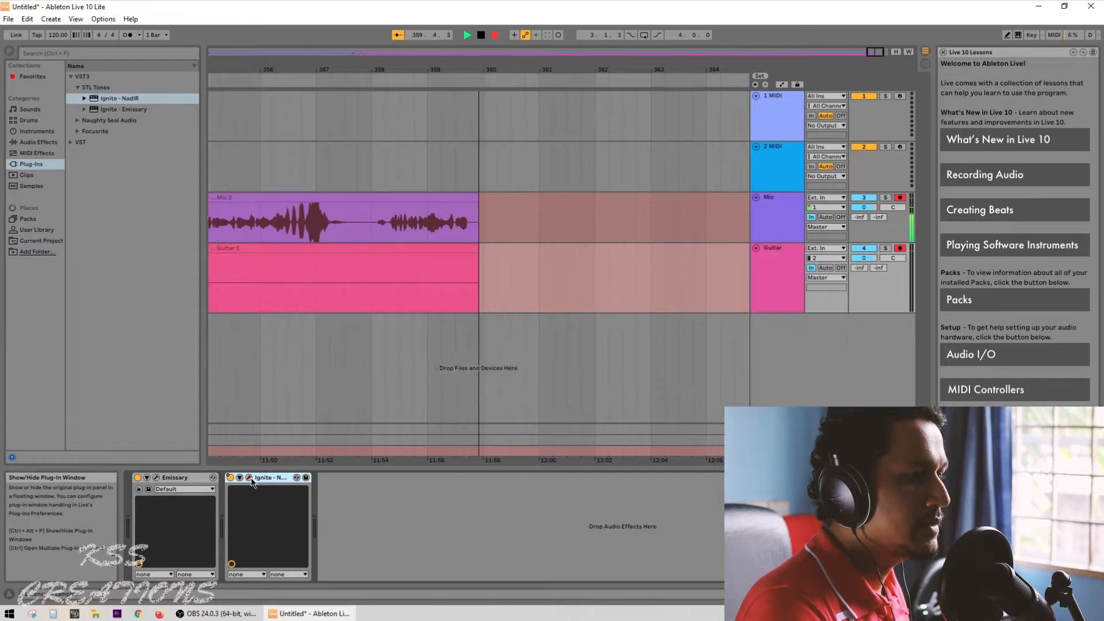
click(250, 478)
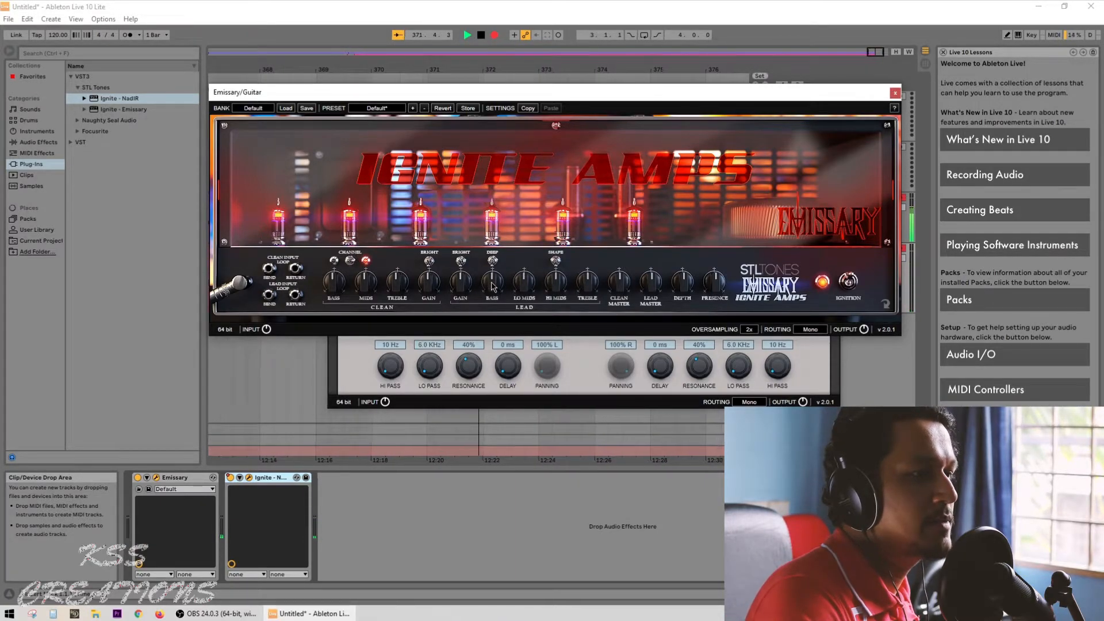
Raise the lead channel's bass and treble in Emissary and adjust the presence.
drag(493, 286, 493, 264)
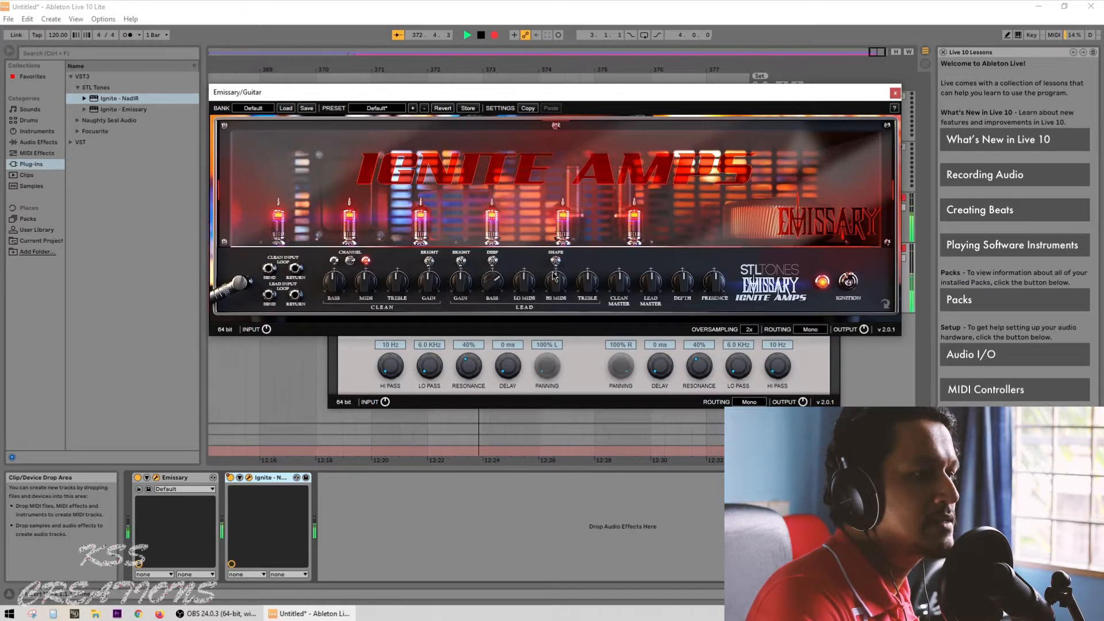
drag(590, 288, 591, 278)
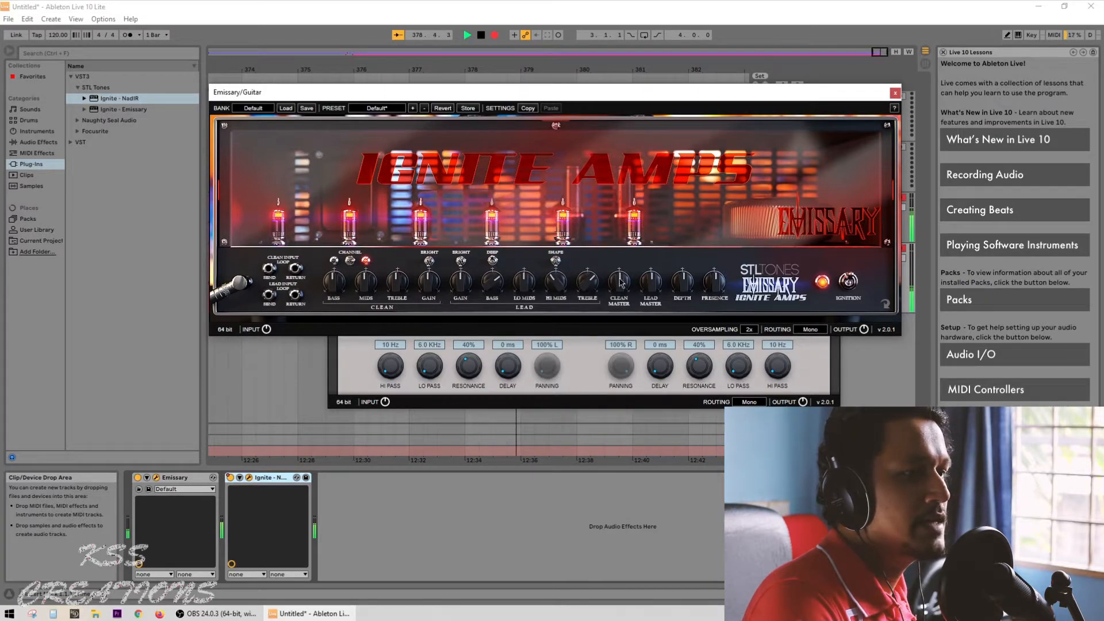
drag(710, 289, 718, 258)
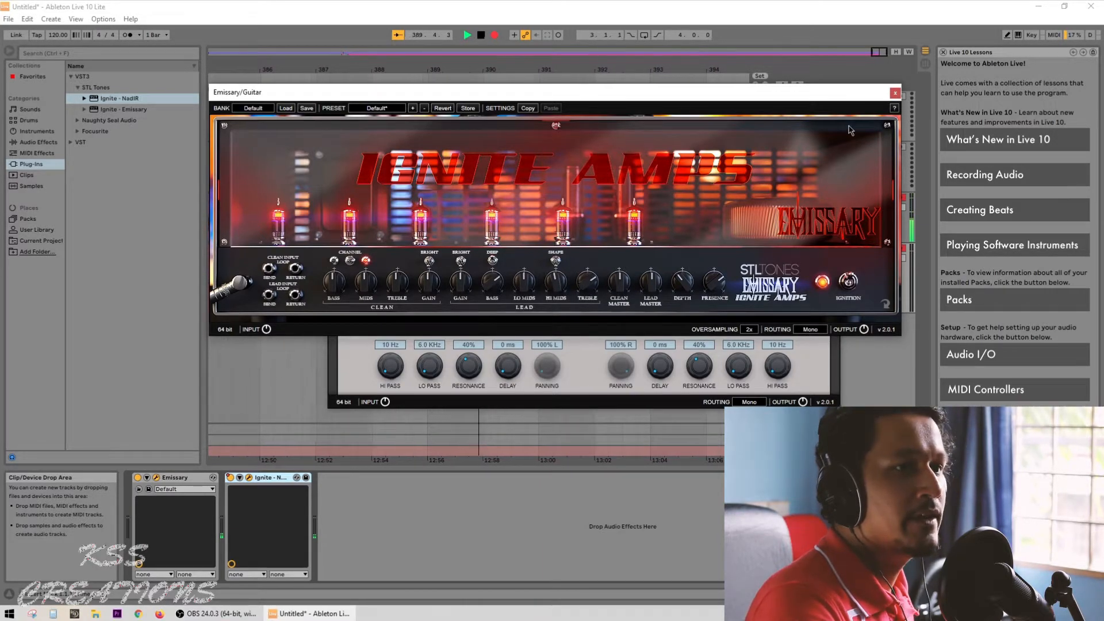
Close the Emissary and NadIR windows and load the TSE_808_2.0_x64 VST plug-in on the Guitar track.
click(895, 94)
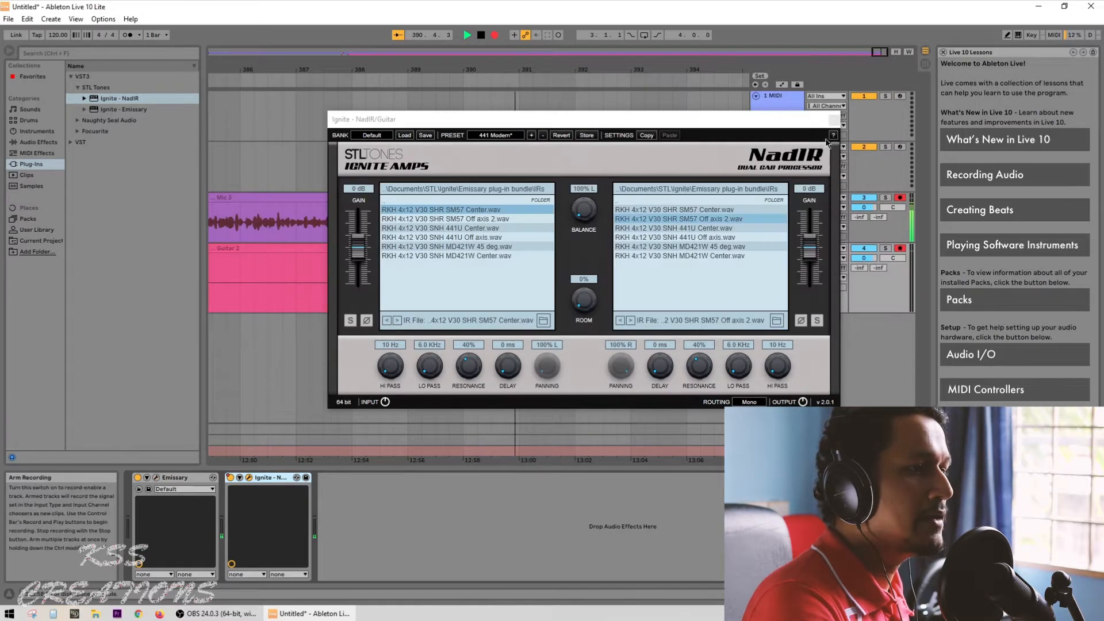
click(834, 120)
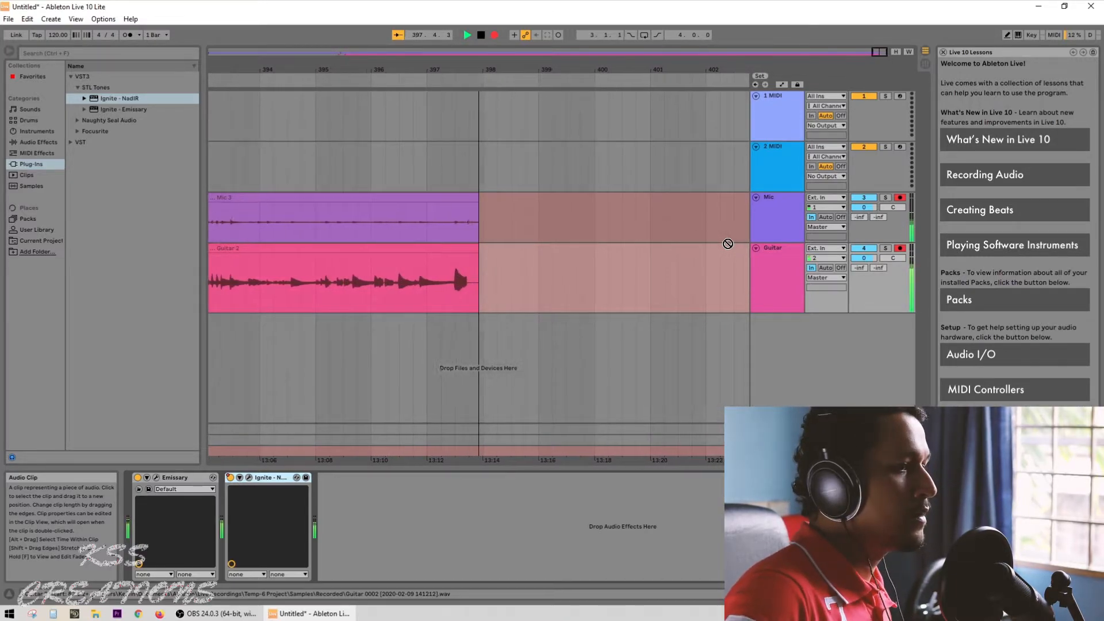
click(73, 78)
click(75, 86)
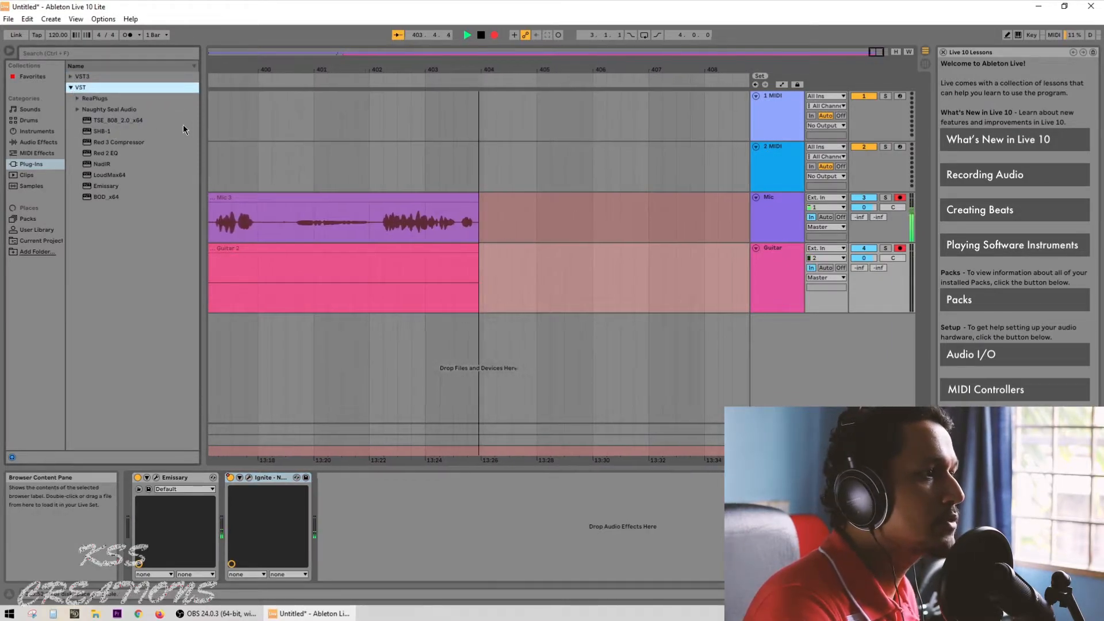
double_click(123, 120)
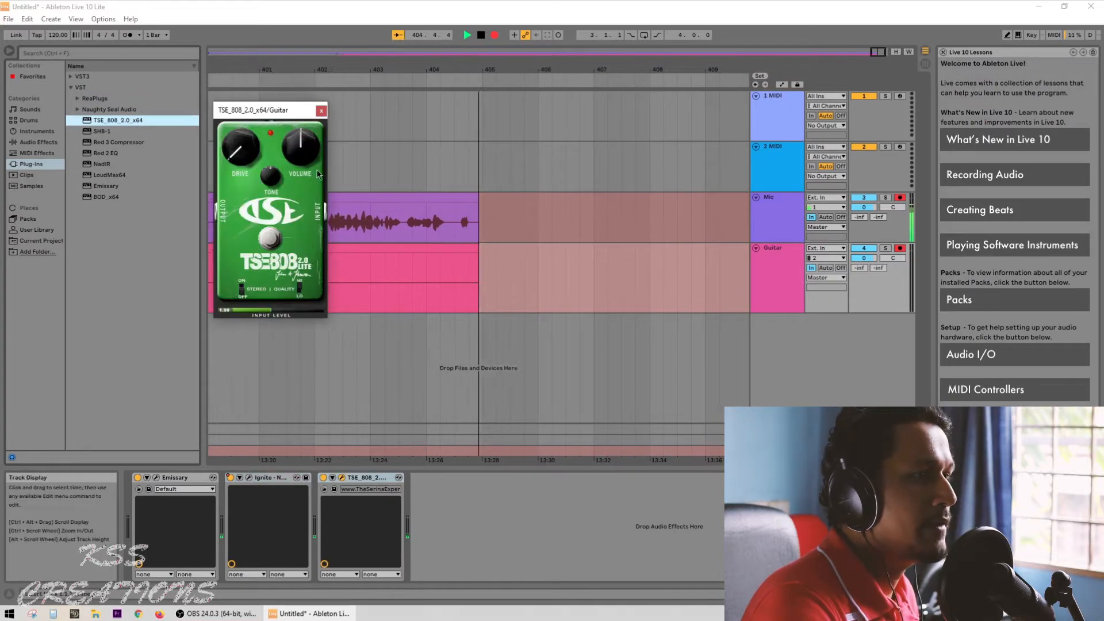
drag(286, 114, 514, 141)
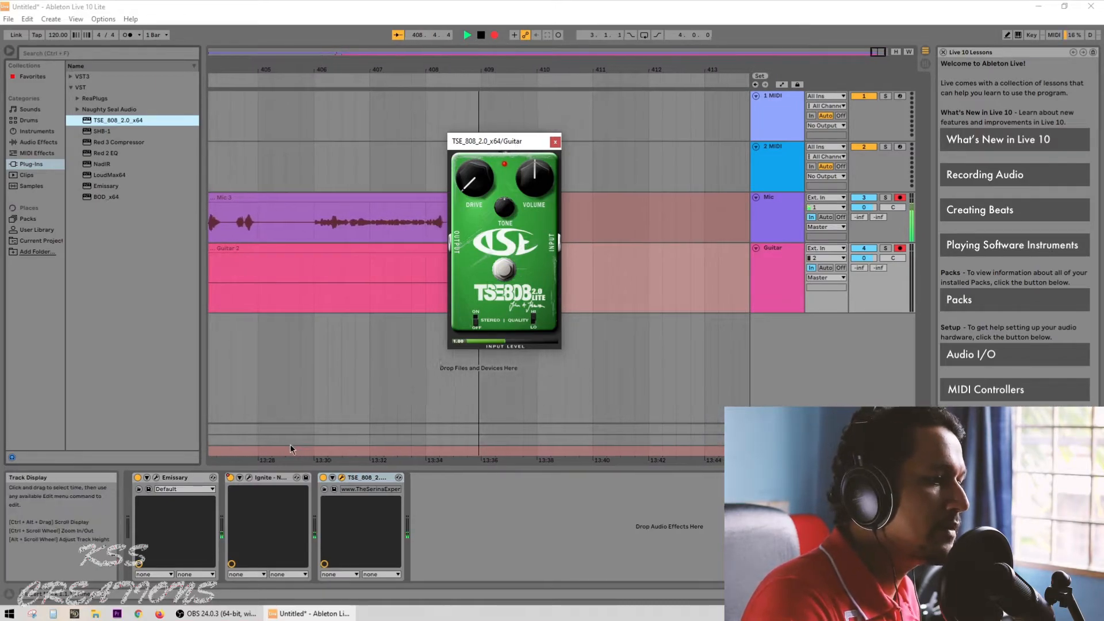
Move the TSE 808 ahead of Emissary in the Guitar track's device chain and raise its tone and volume.
click(185, 480)
click(265, 478)
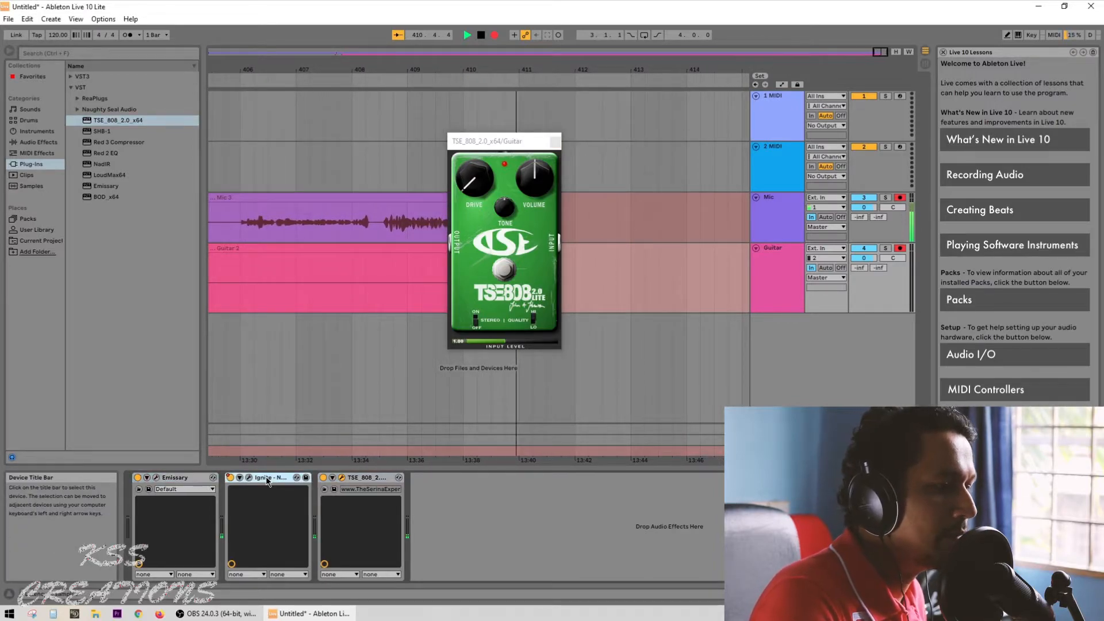
click(358, 478)
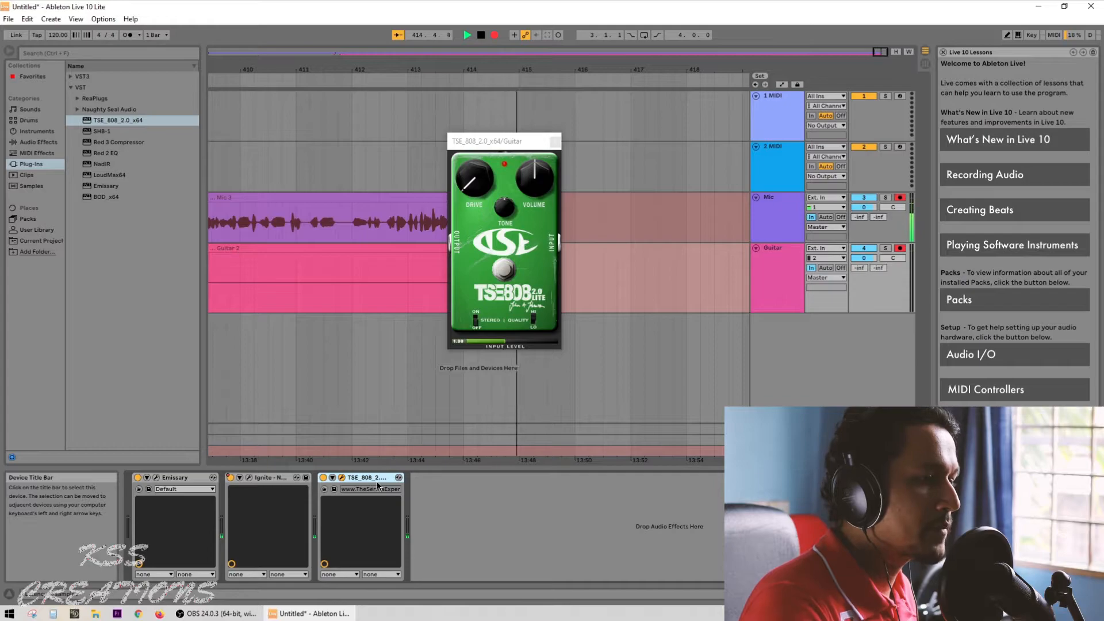
drag(376, 480, 154, 484)
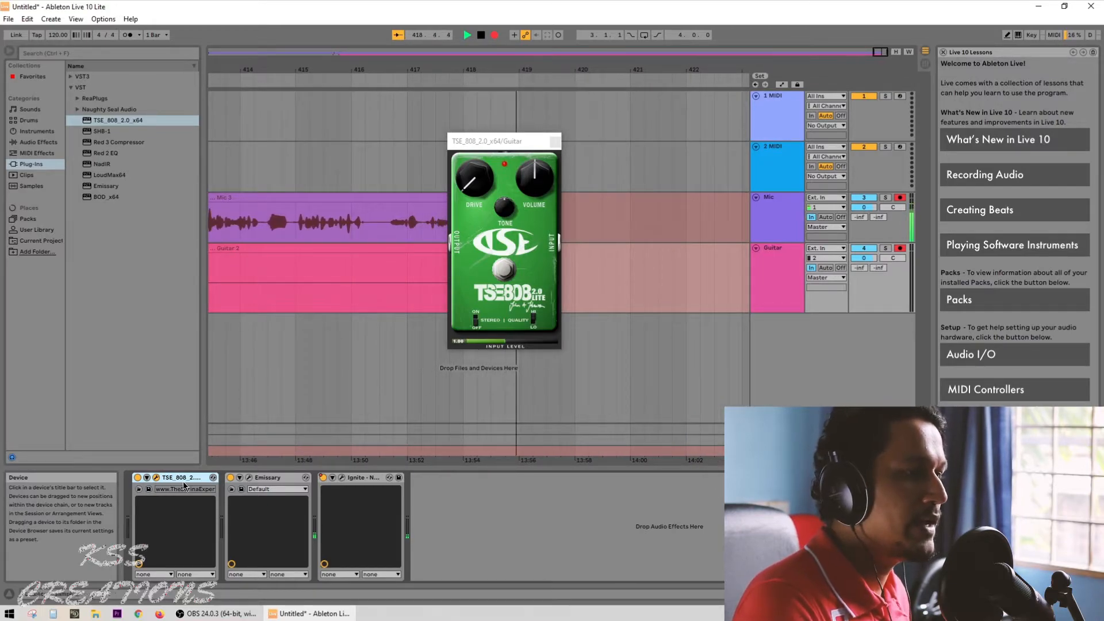
click(504, 205)
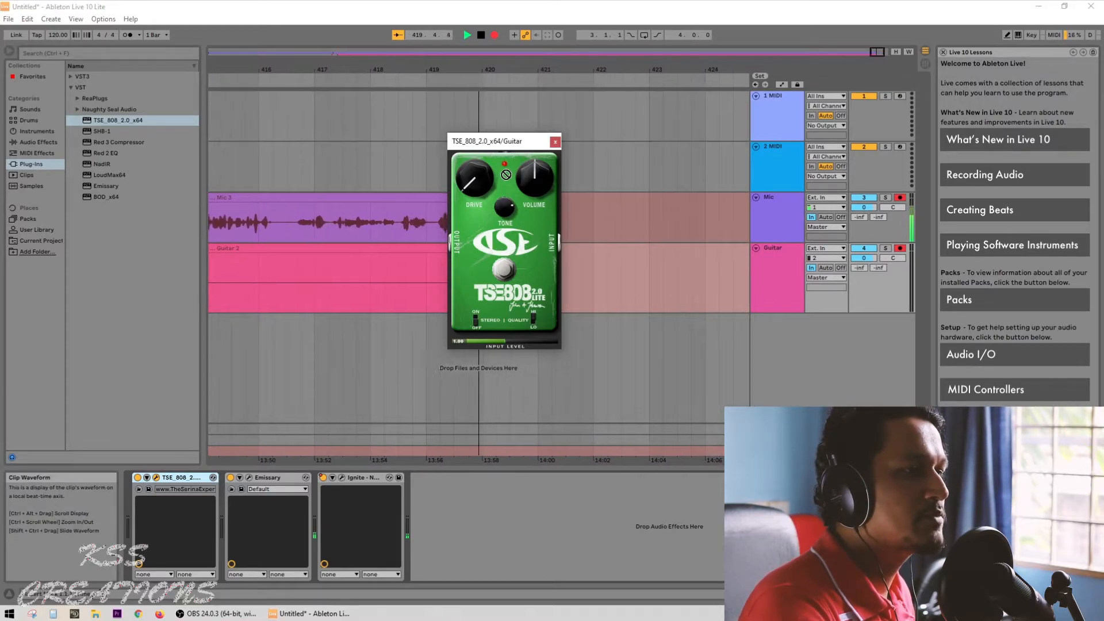
drag(535, 168, 511, 208)
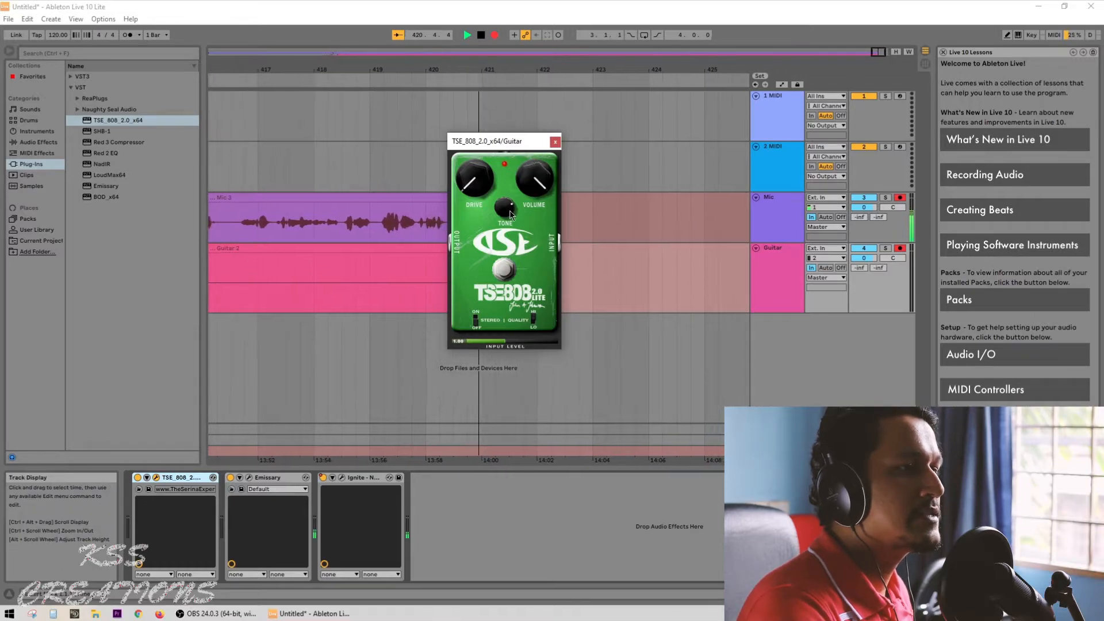
Show the NadIR and Emissary plug-in windows to review their settings, and close them again.
click(342, 477)
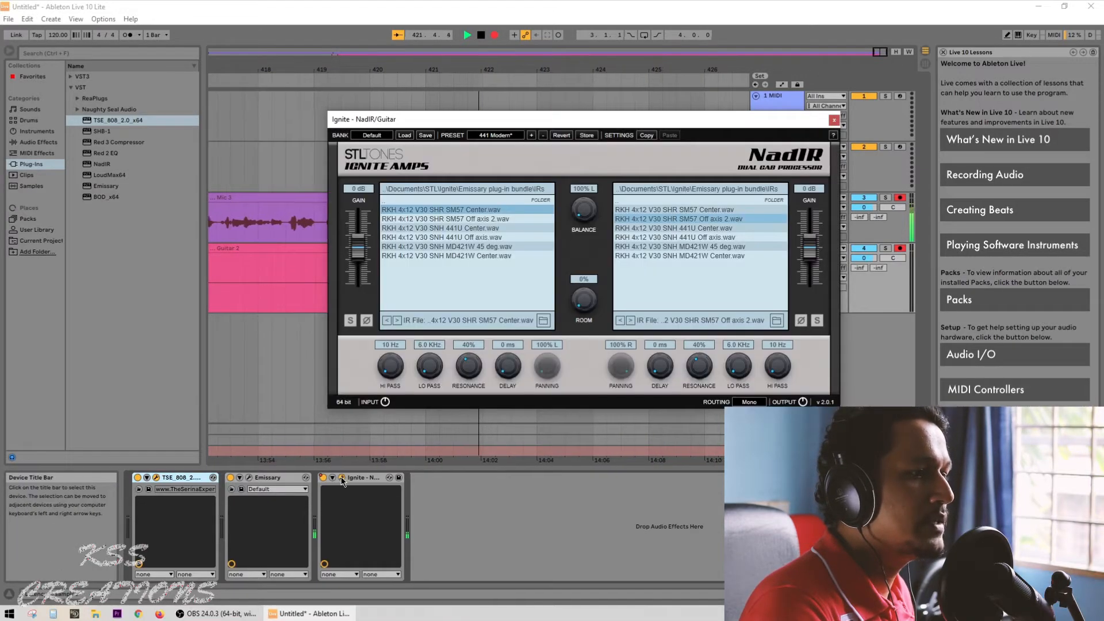
click(248, 477)
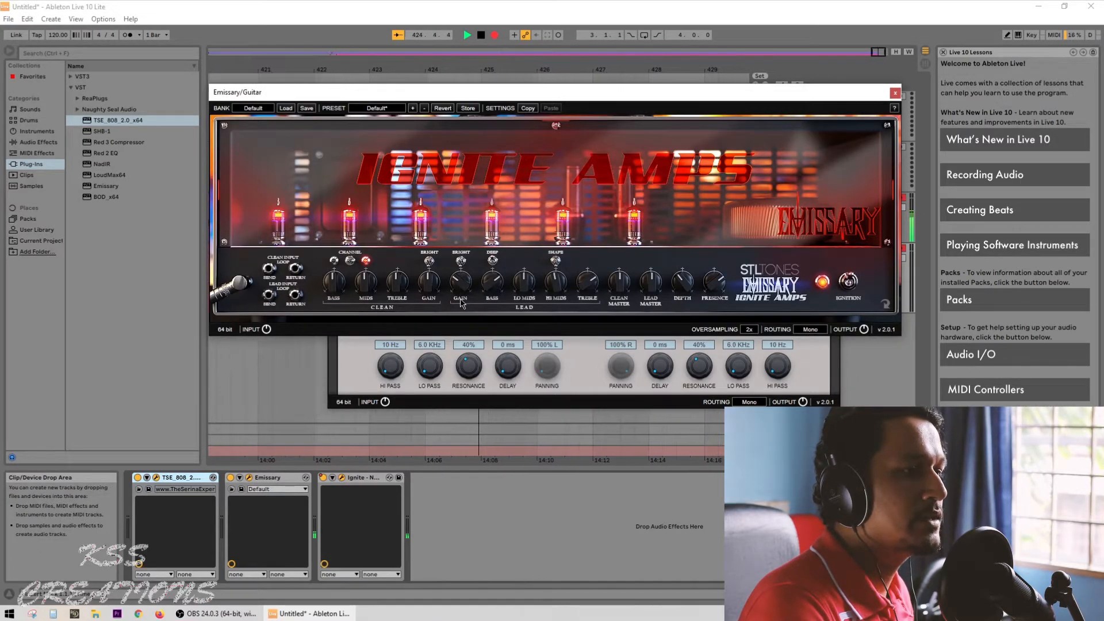
click(897, 94)
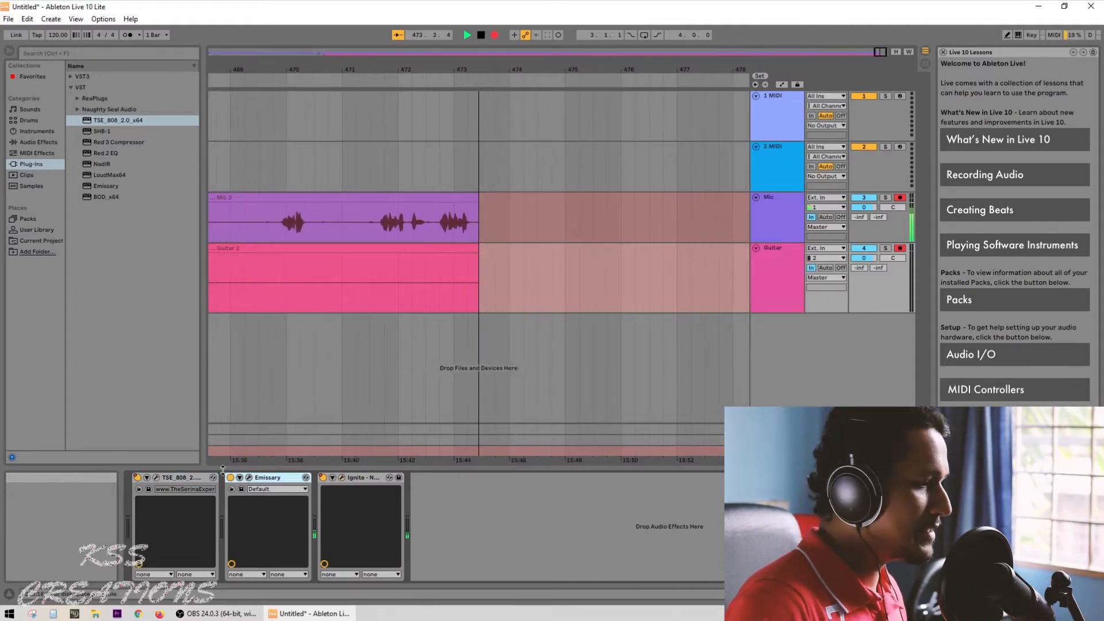
Bypass the TSE 808, Emissary and NadIR, and re-enable them one by one to compare the guitar sound.
click(138, 478)
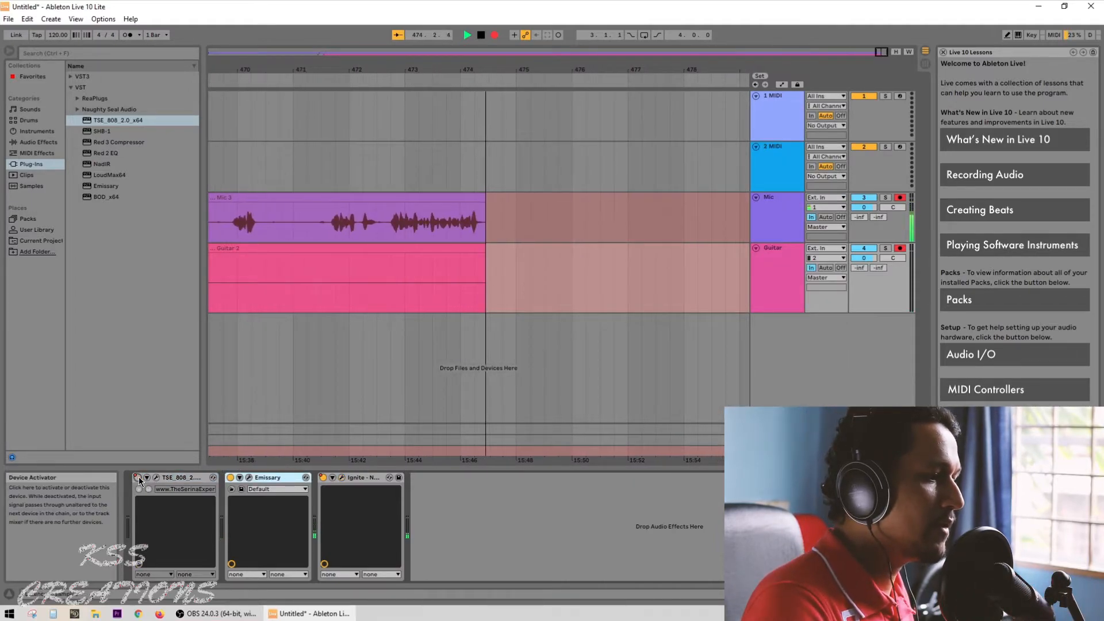
click(230, 477)
click(323, 477)
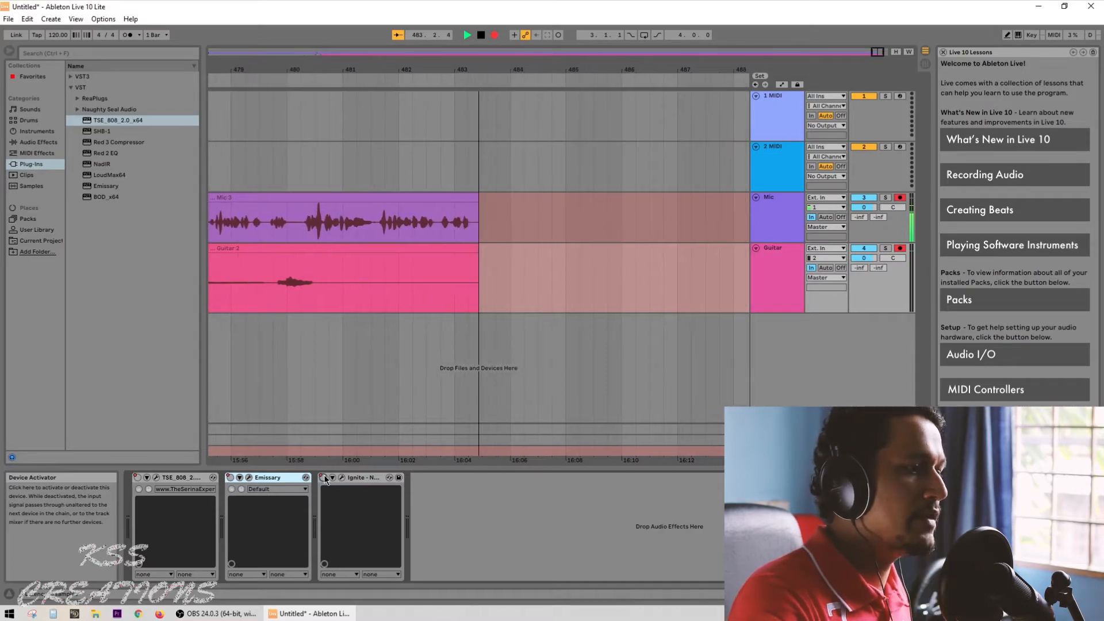
click(156, 480)
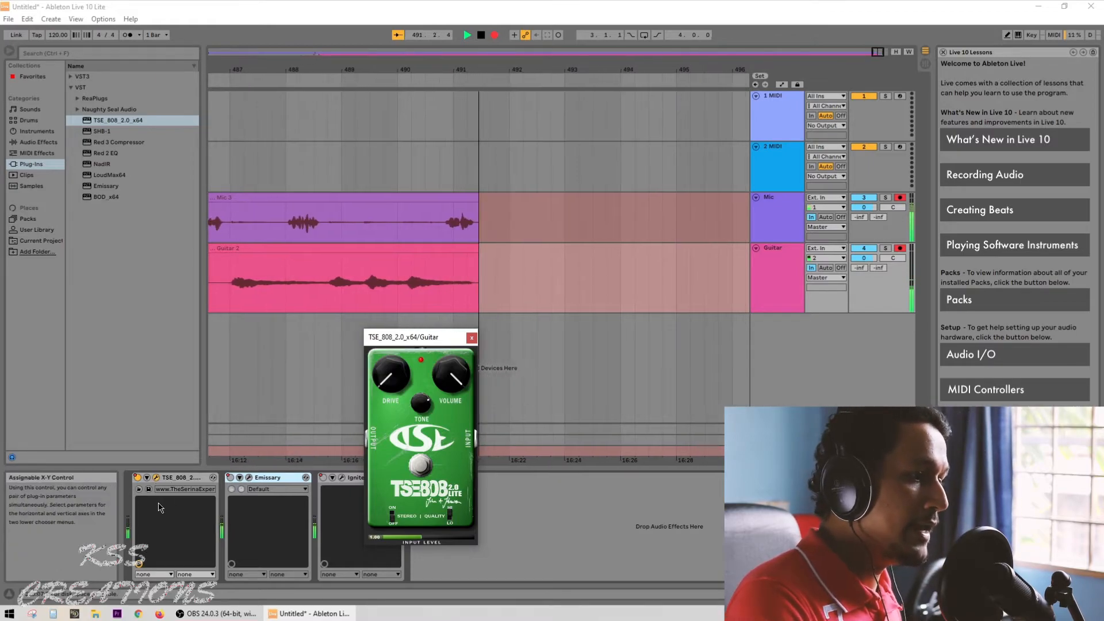
click(231, 478)
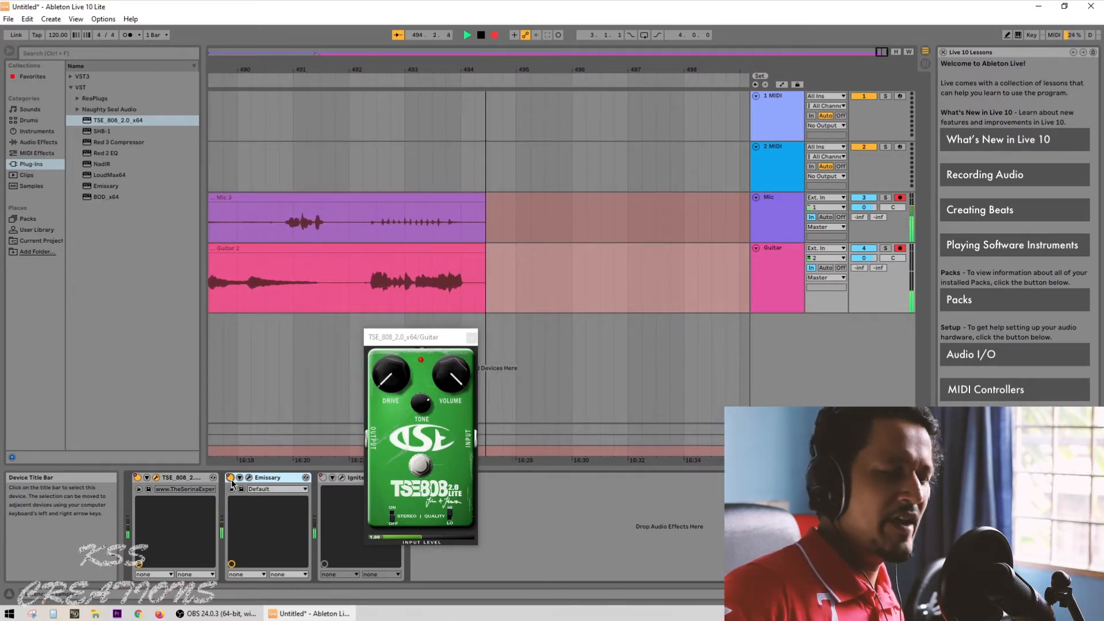
click(323, 481)
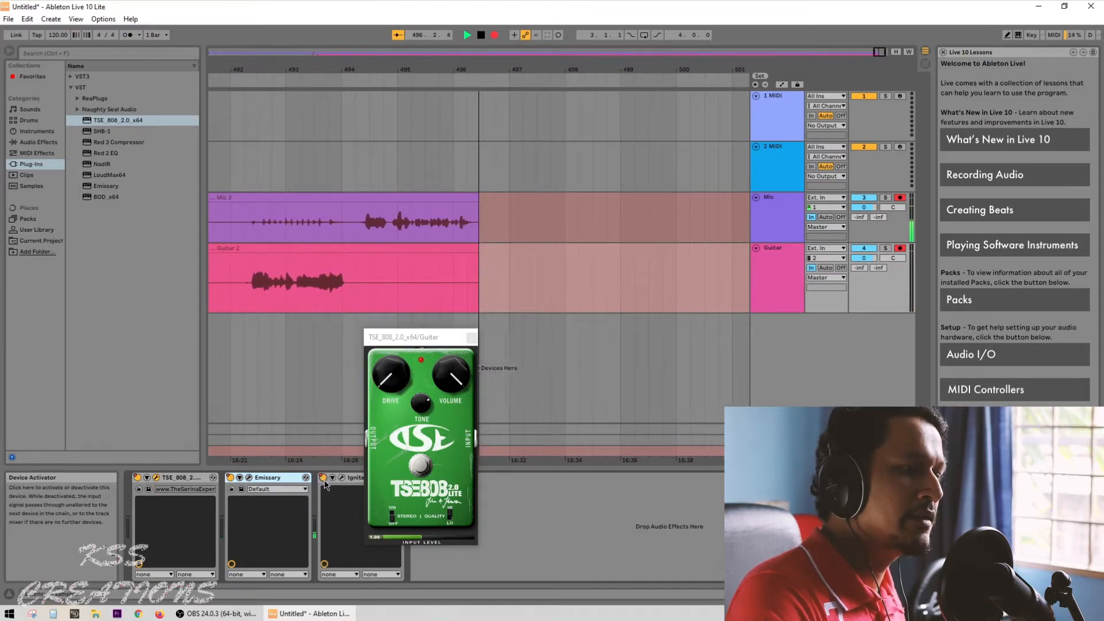
Show the Emissary and NadIR windows together with the TSE 808 and arrange them to view the whole chain.
click(249, 477)
drag(414, 338, 617, 333)
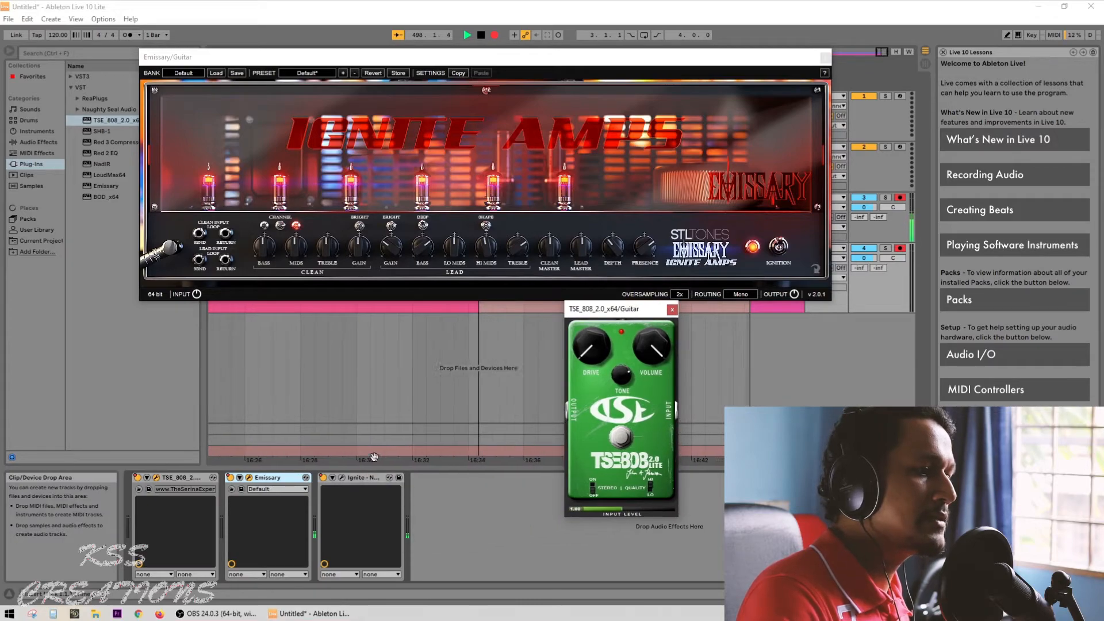
click(341, 478)
drag(578, 293, 82, 307)
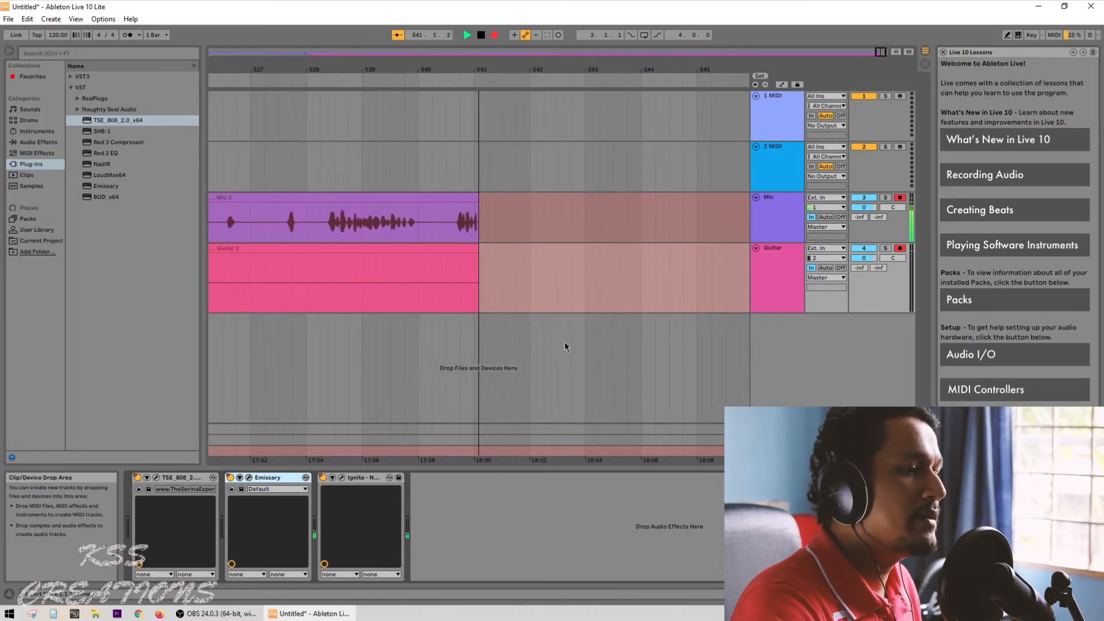
Reopen NadIR and highlight the SM57 Off axis 2, 441U Center, 441U Off axis and SM57 Center files in the first cabinet's list.
click(342, 478)
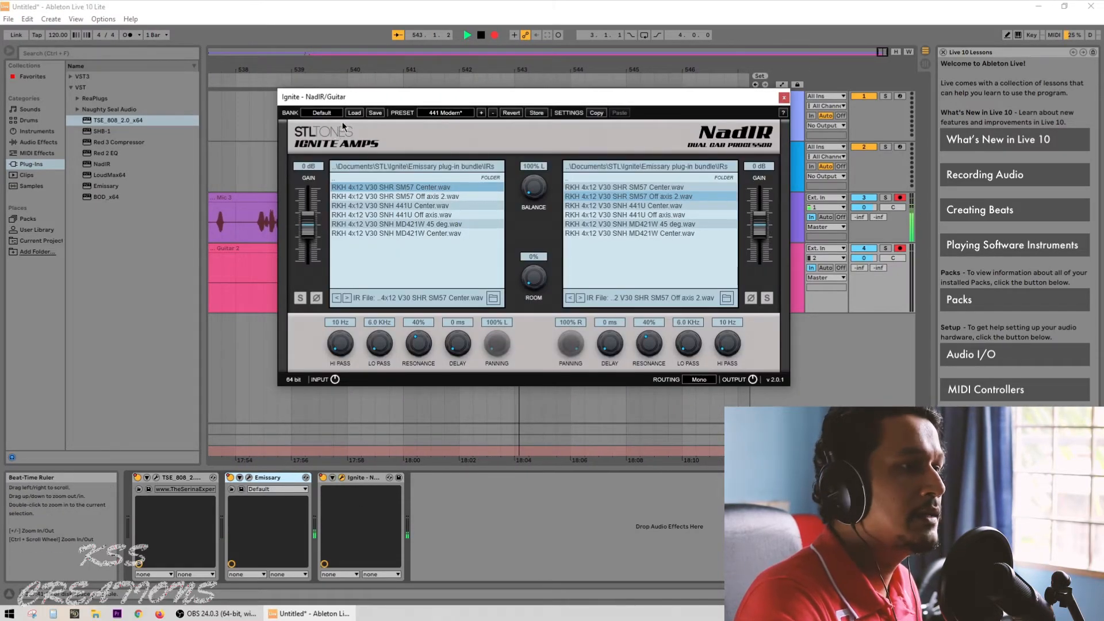
click(377, 196)
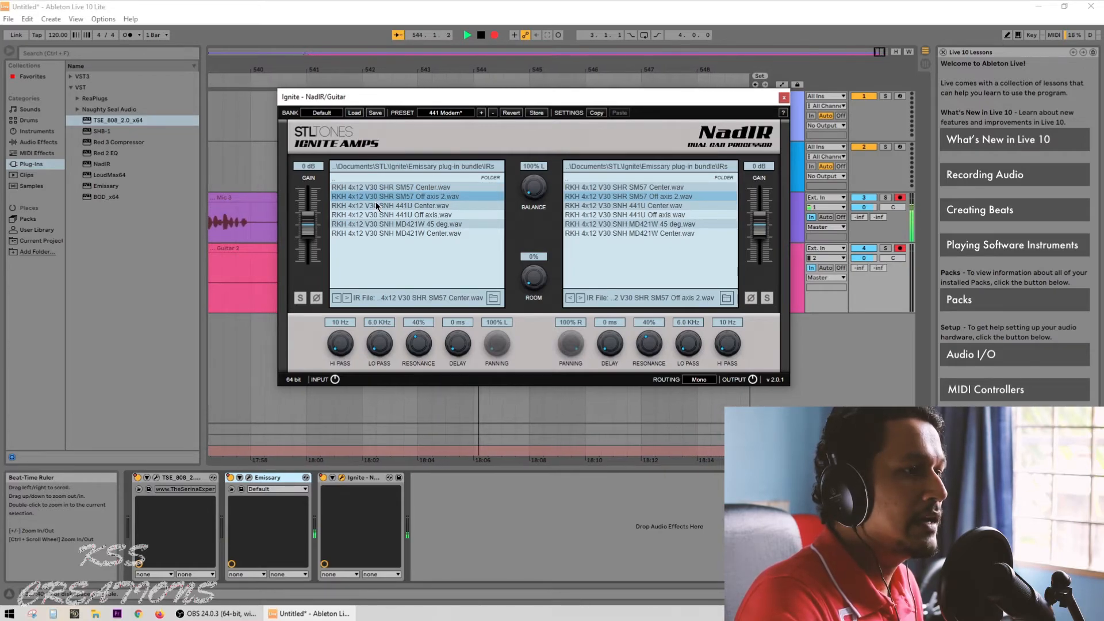
click(376, 204)
click(371, 215)
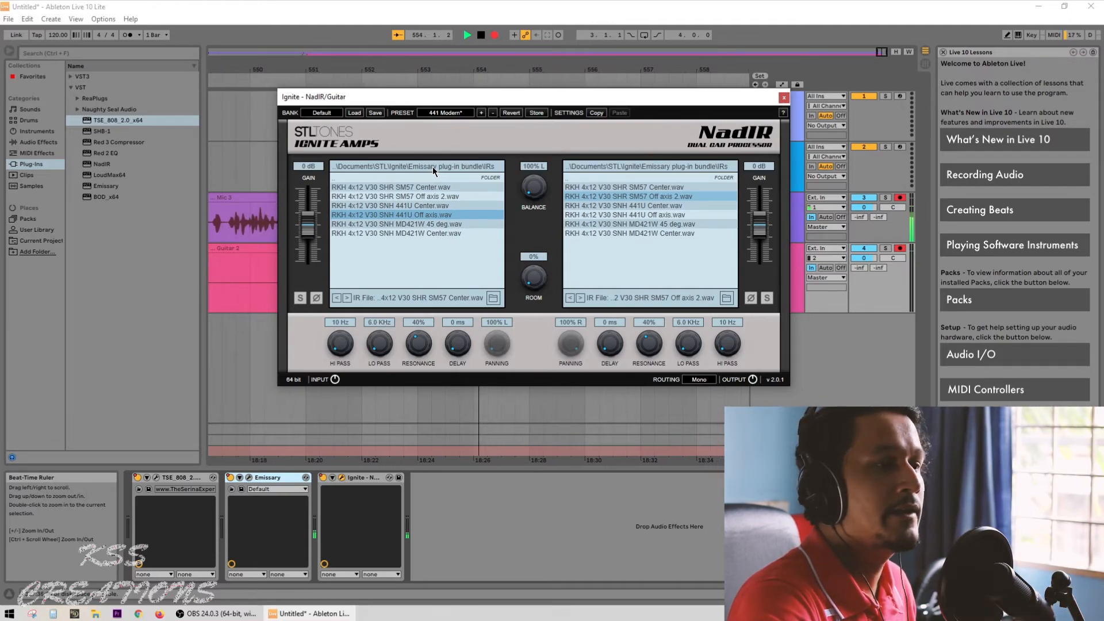
click(452, 186)
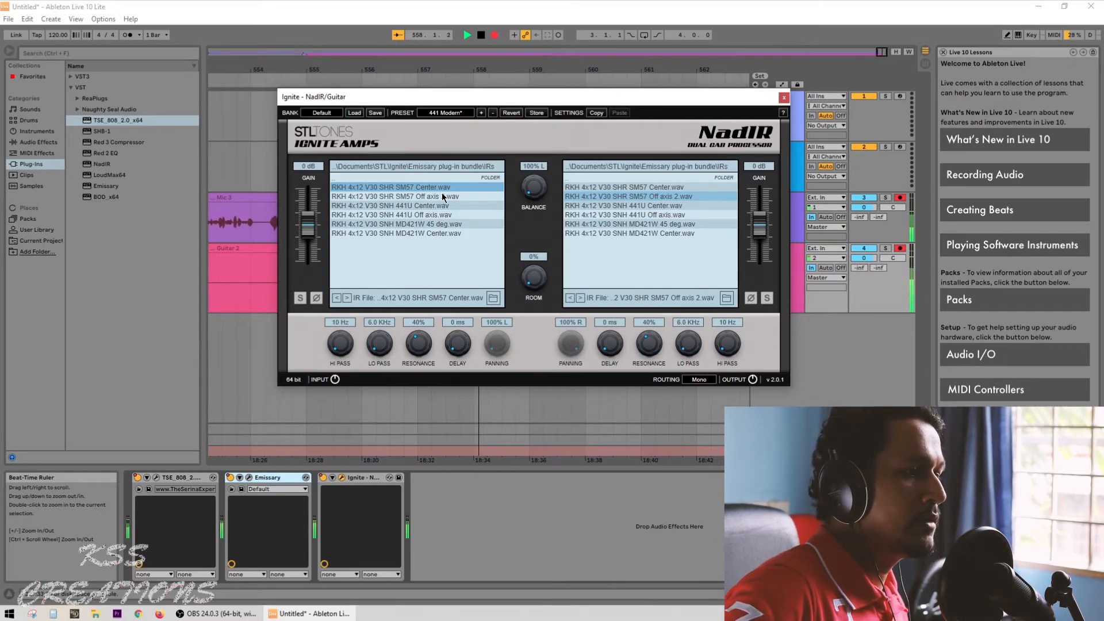
Audition the SM57 Off axis 2, 441U Center and MD421W 45 deg impulse responses in the first cabinet, ending on RKH 4x12 V30 SNH MD421W Center.wav.
click(428, 198)
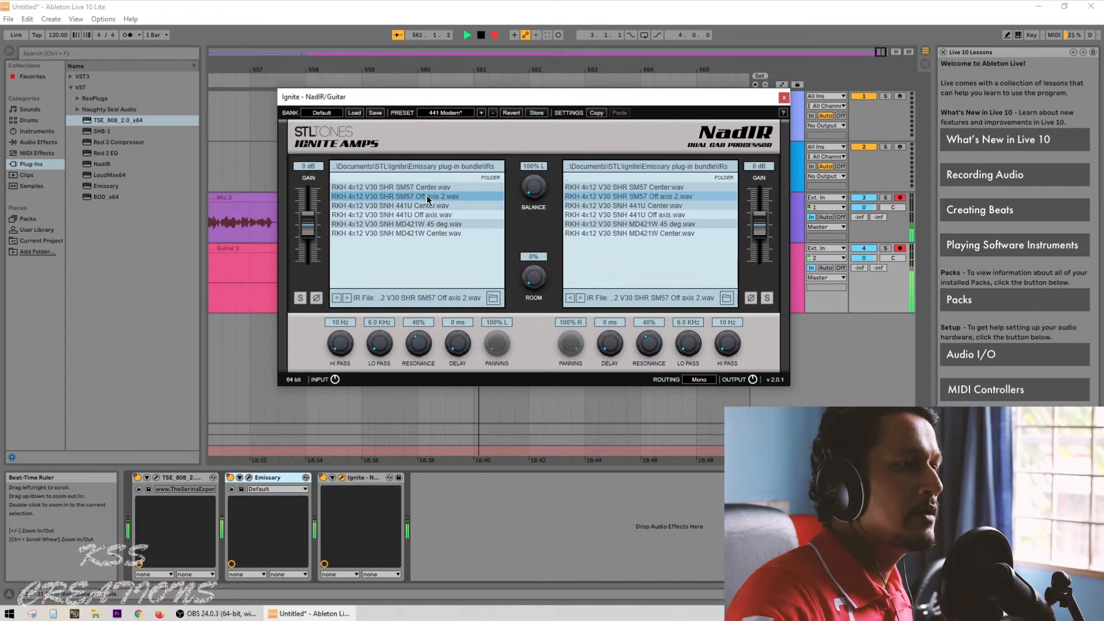
click(423, 205)
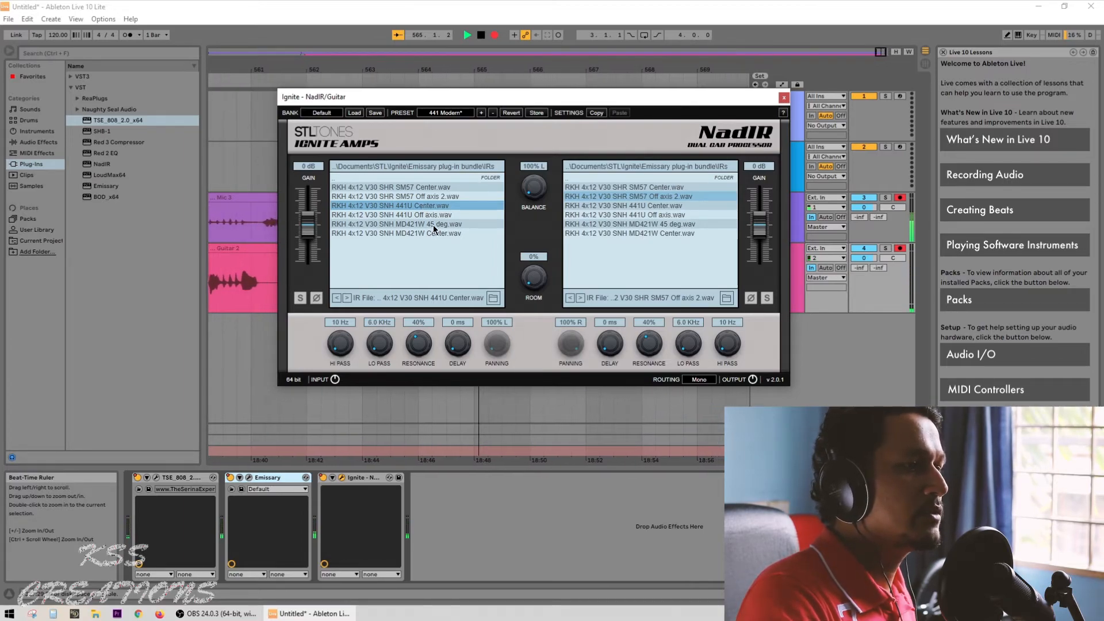
click(434, 224)
click(434, 231)
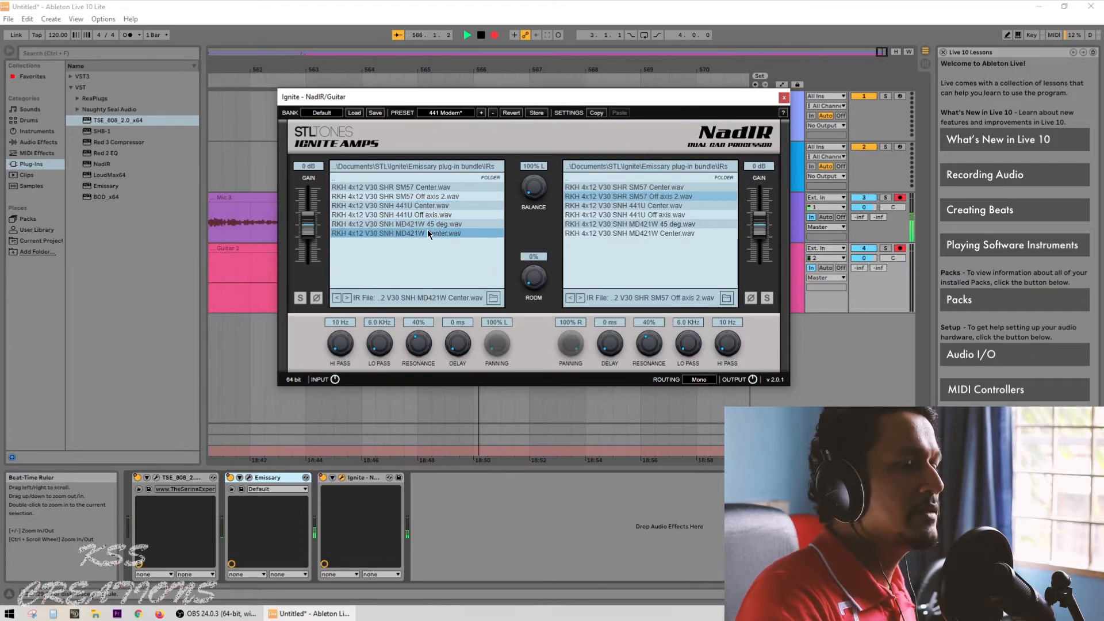